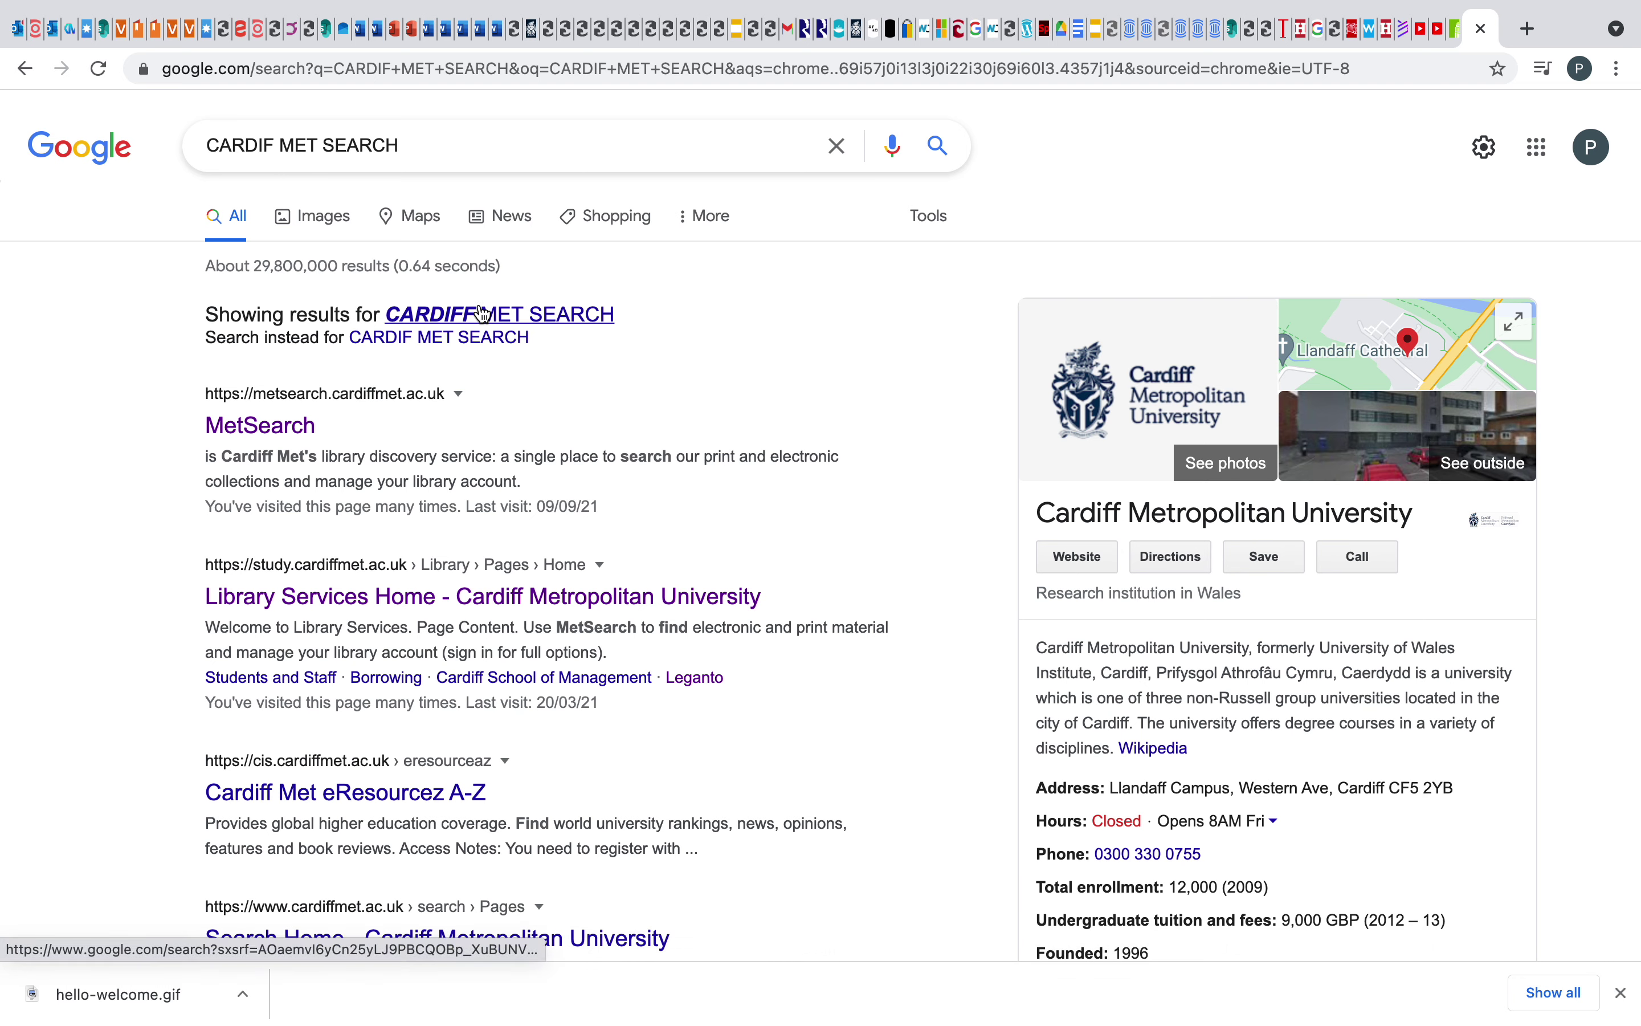
Step: Open the MetSearch library site from the Google results for CARDIFF MET SEARCH
left_click(252, 435)
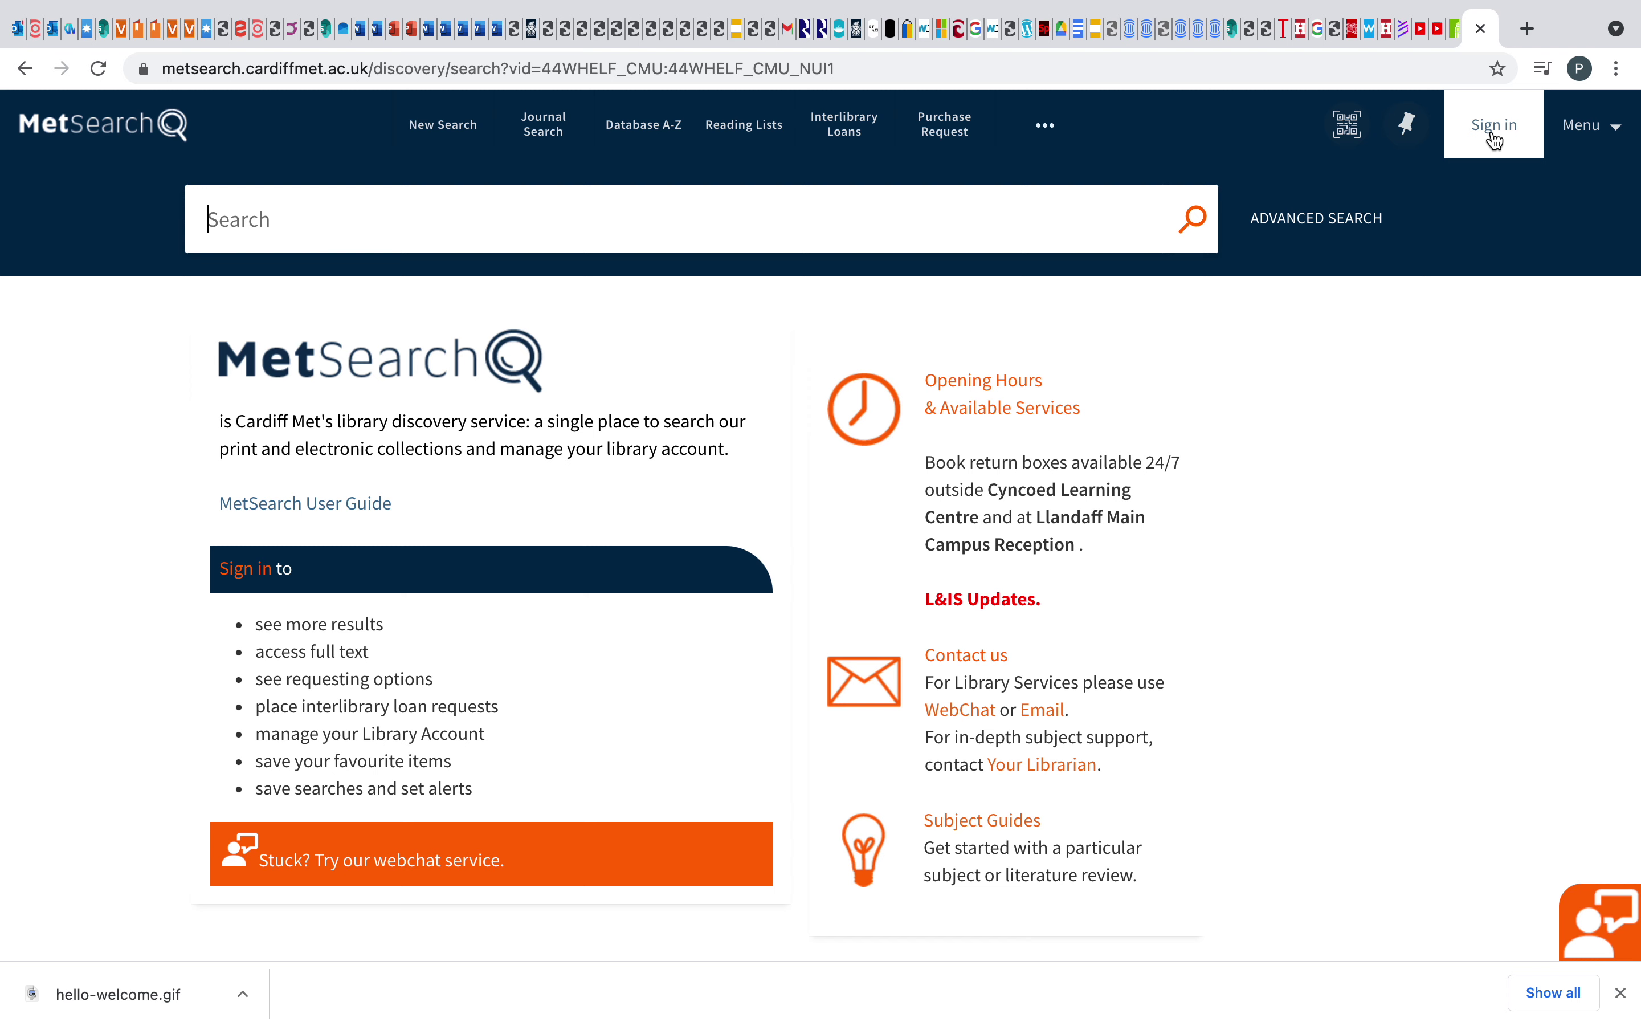
left_click(1494, 140)
Step: Sign in to the library account and decline Chrome's offer to move the saved password
left_click(1198, 545)
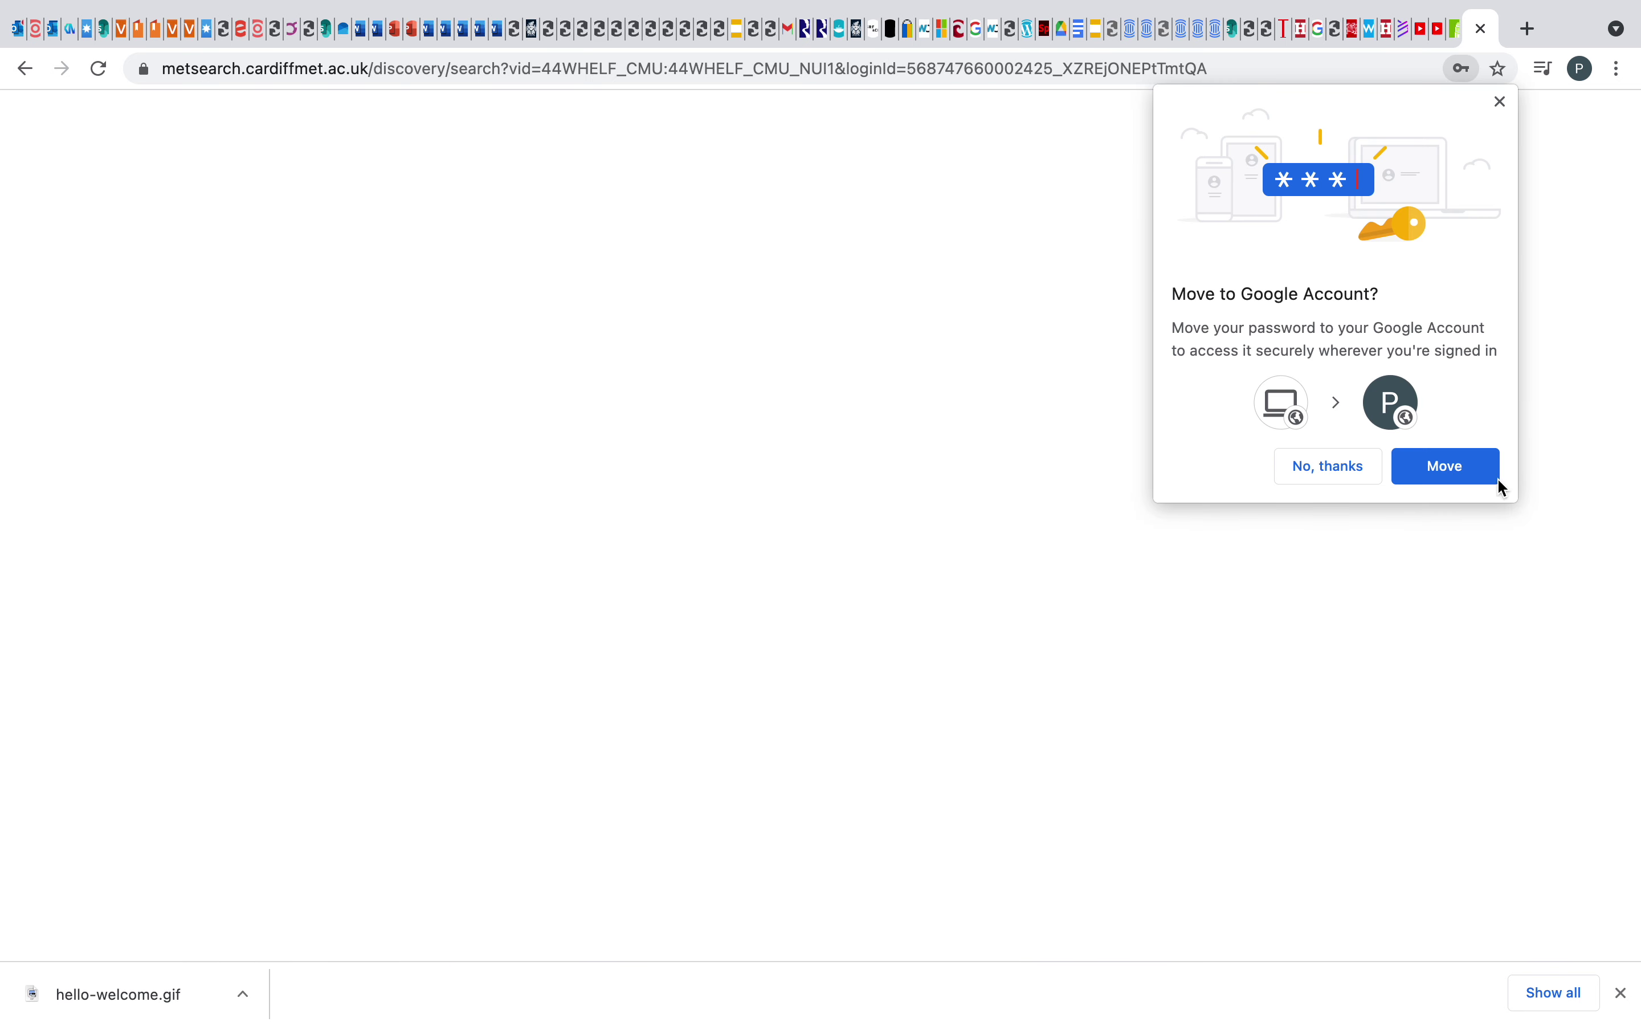
left_click(1352, 475)
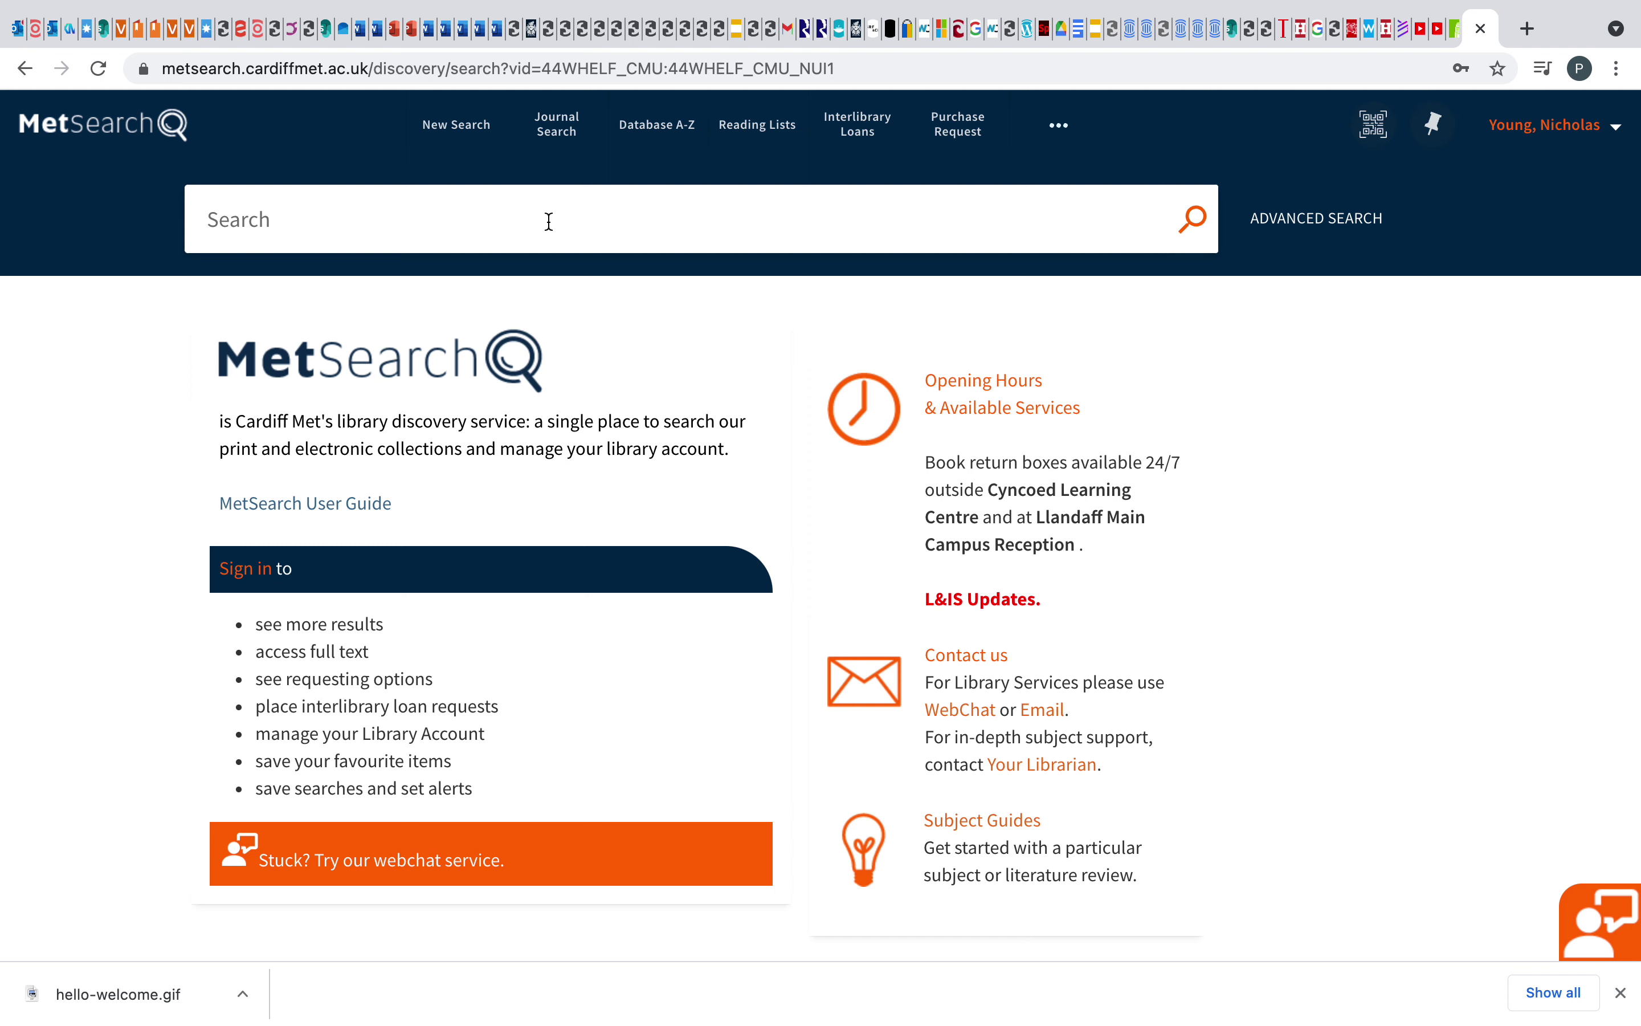
Step: Search Everything for 'ICT in primary education'
type("ICT in p")
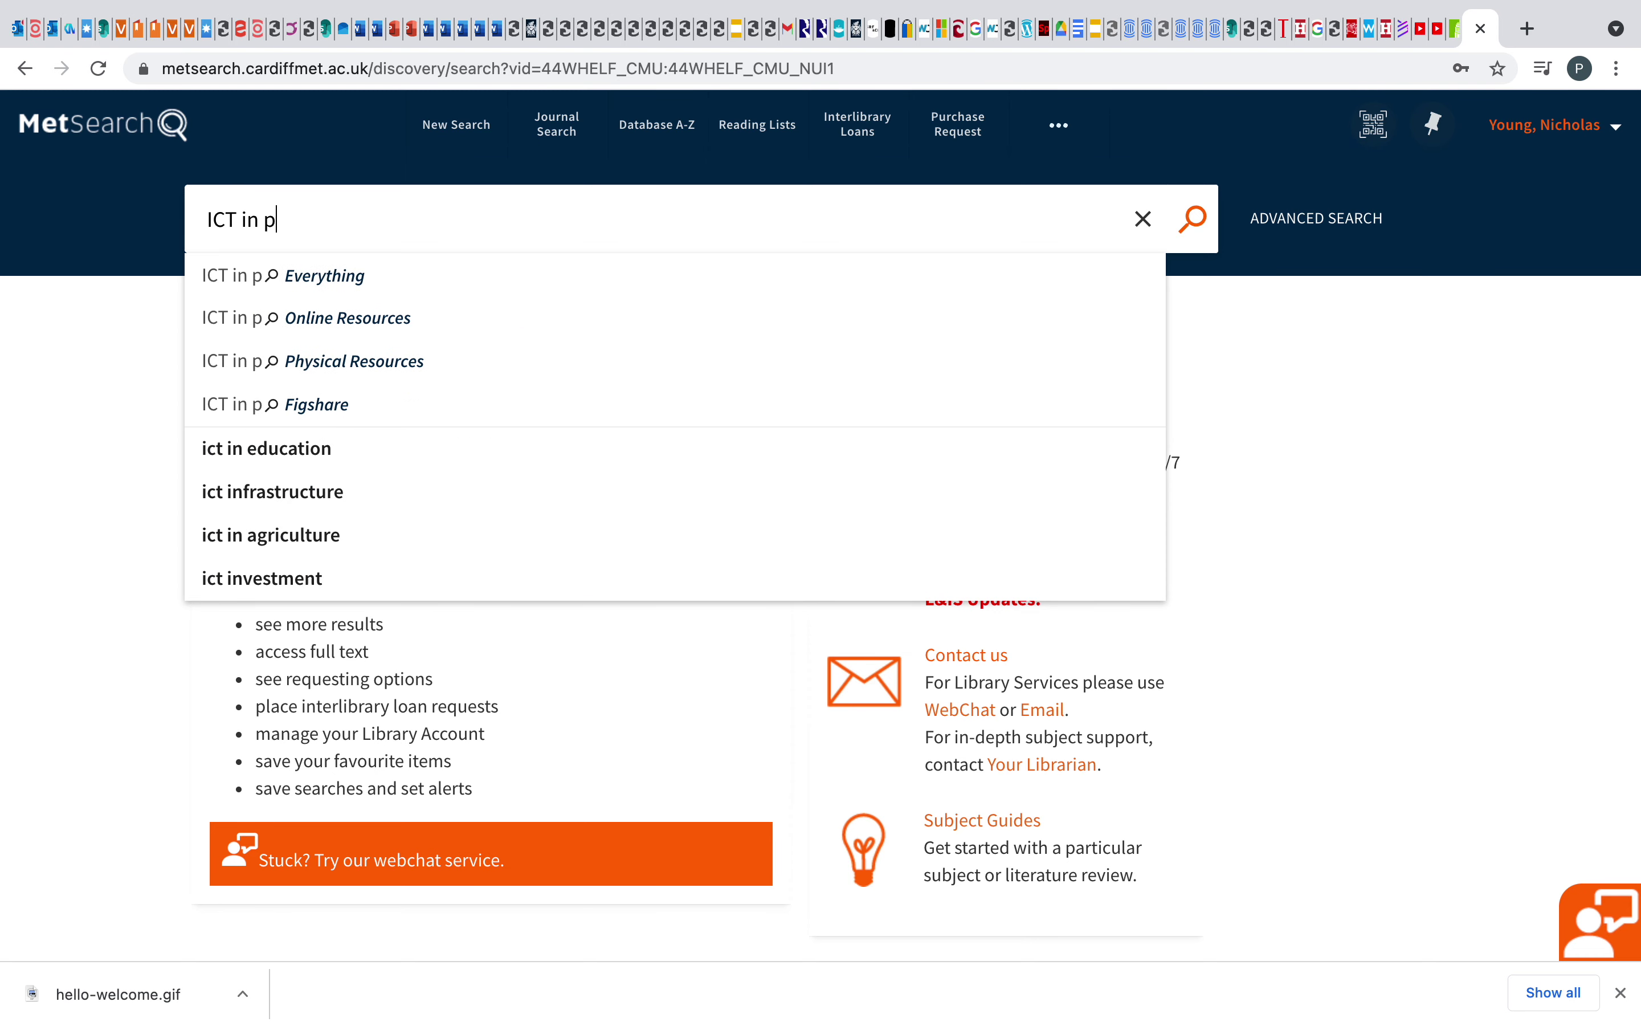
type("rimary education")
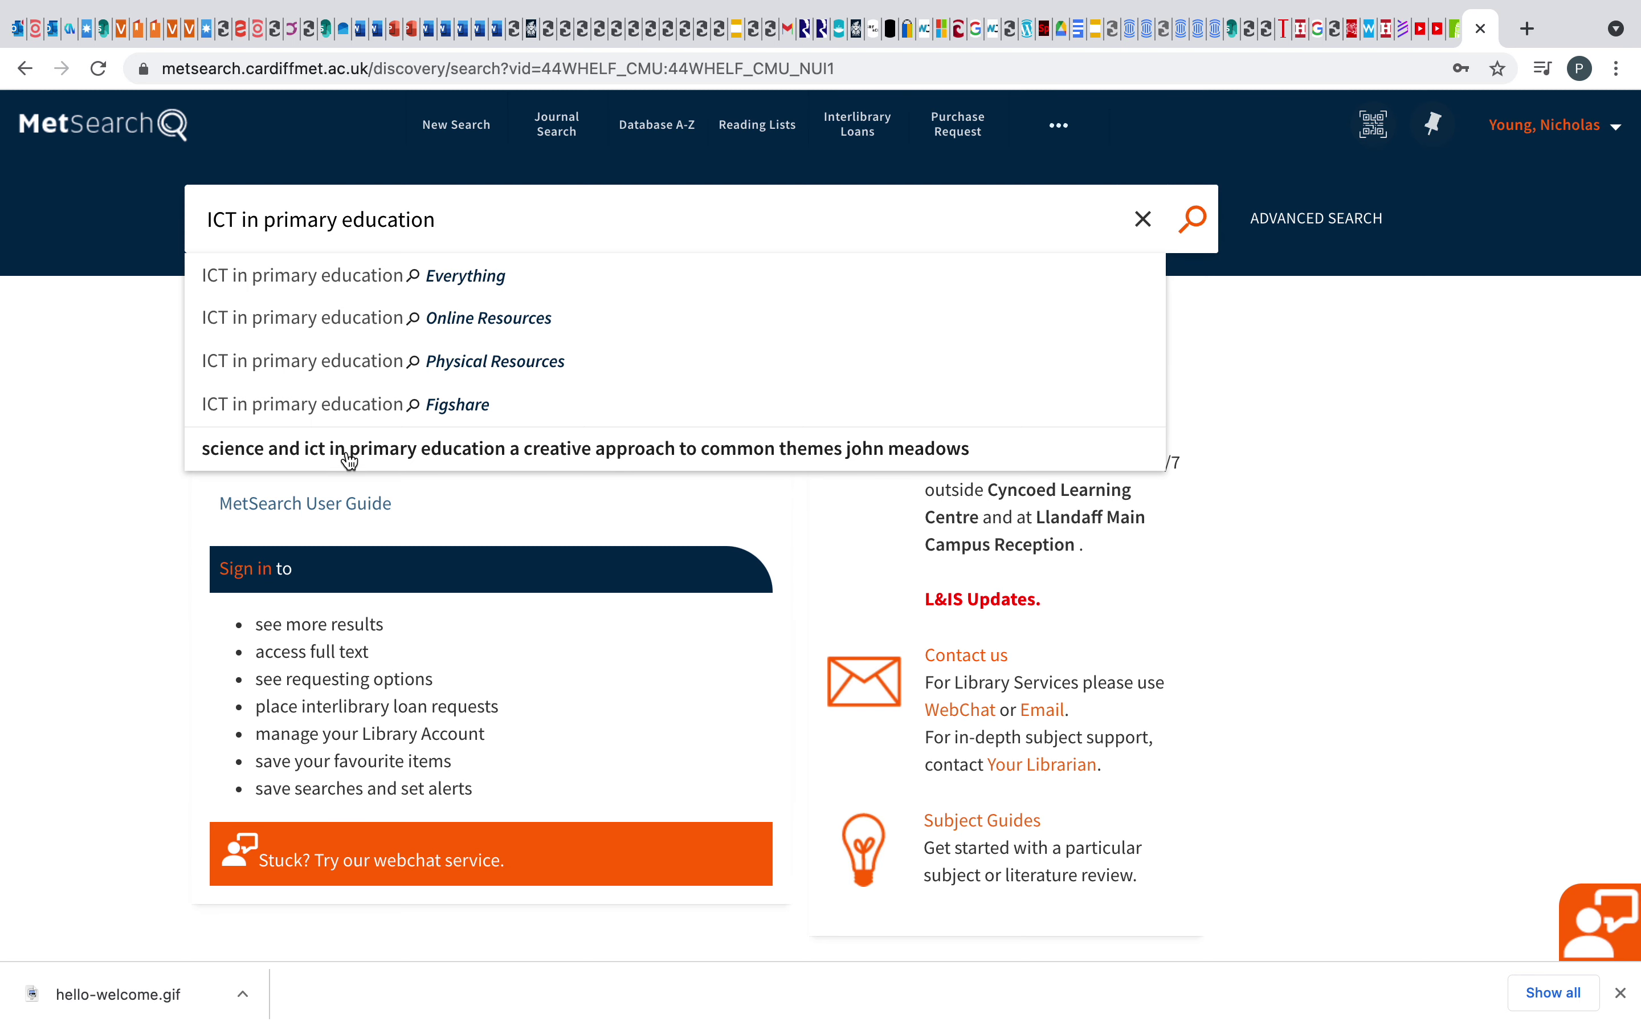
key("Return")
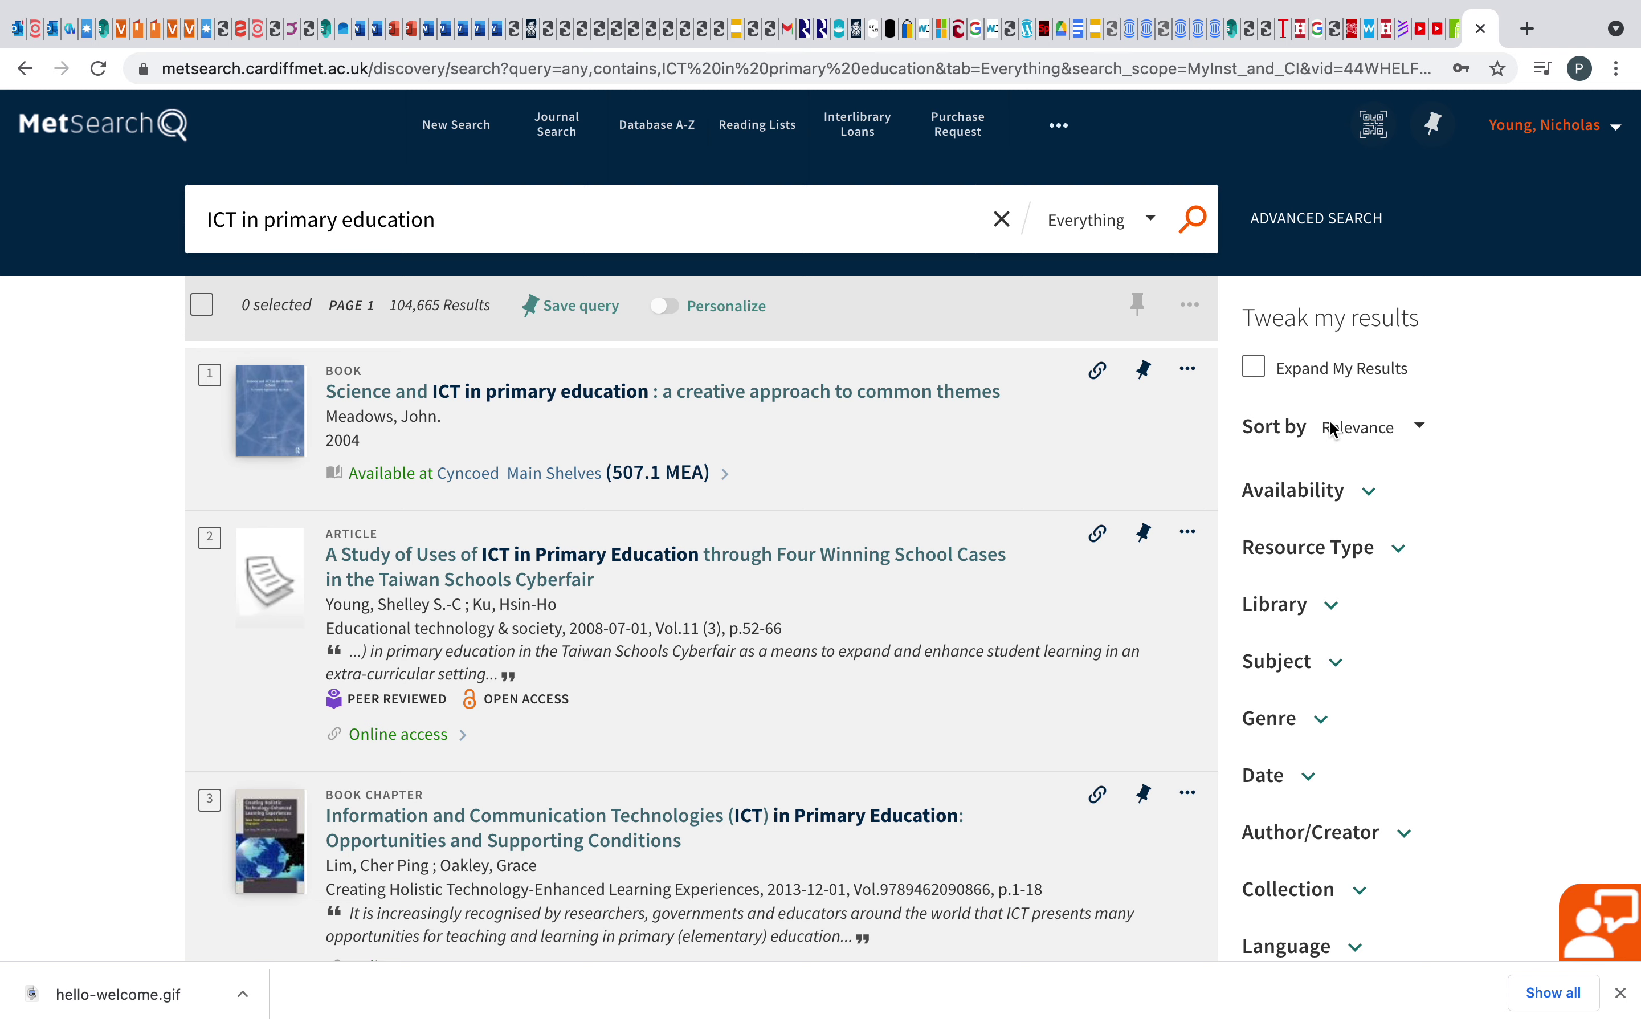
Step: Set the Date facet range to 1853–2021 and refine the results
left_click(1305, 782)
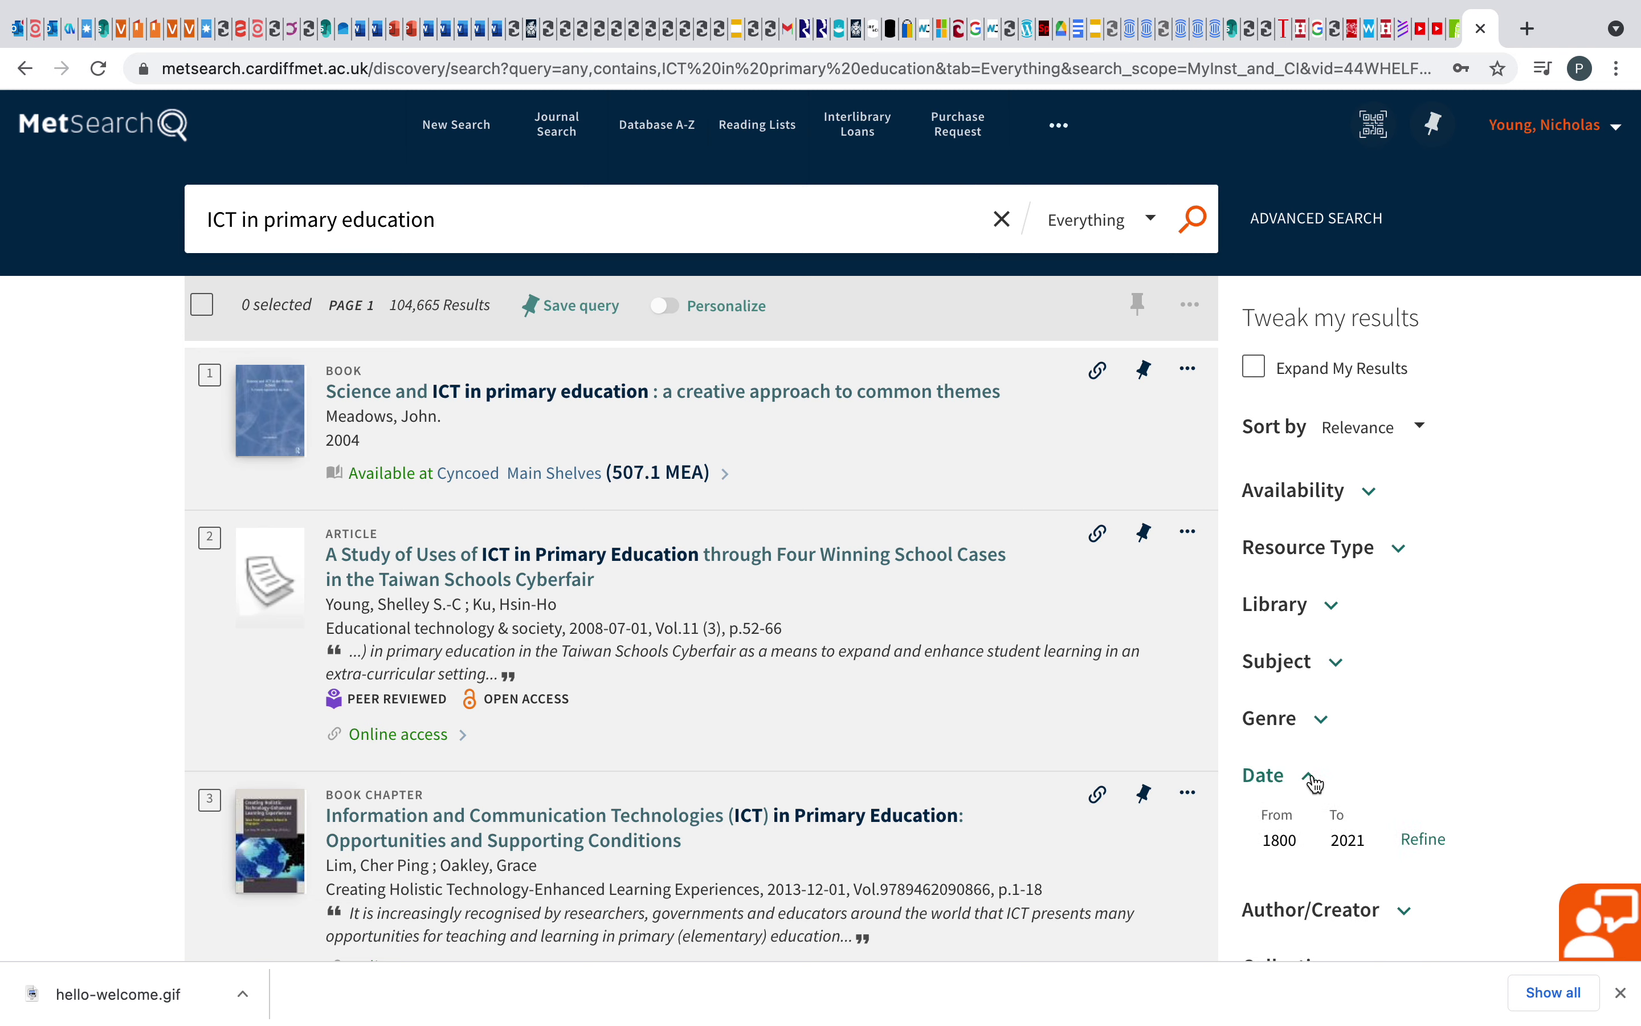
left_click(1302, 839)
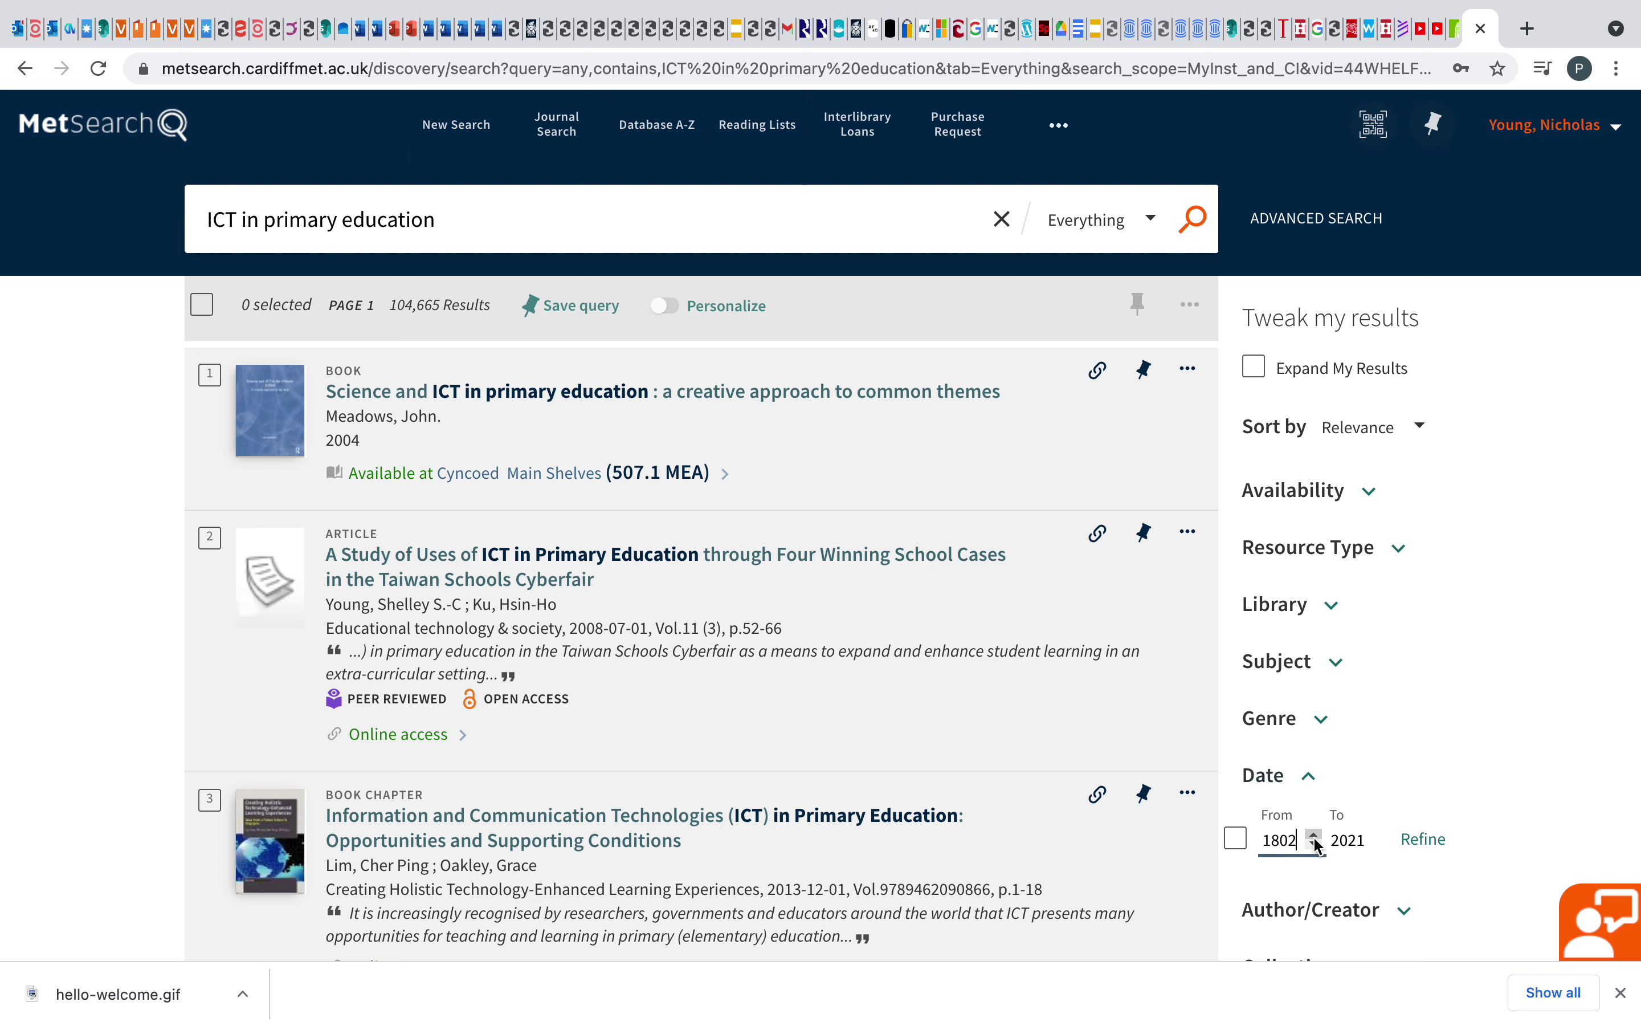
key("BackSpace")
type("4")
left_click_drag(1260, 845, 1303, 840)
left_click(1314, 831)
left_click(1423, 839)
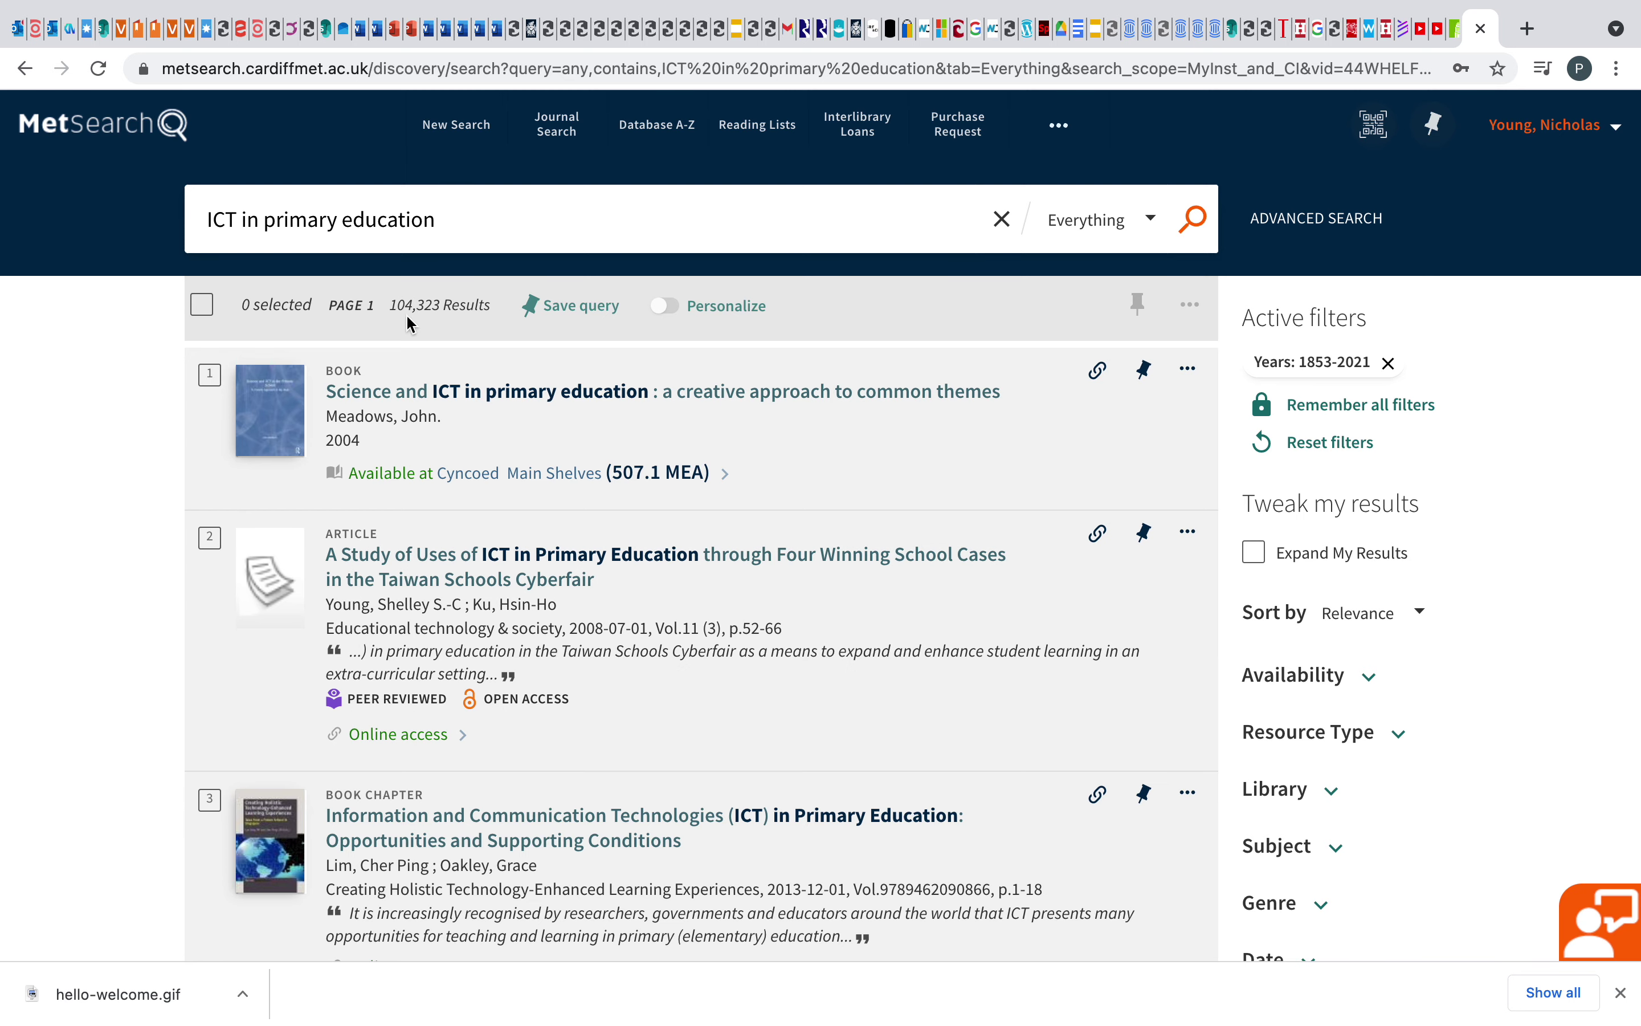
Step: Look through the date-filtered results, then bring up the sort order and subject filter choices
scroll(1370, 749, "down", 2)
scroll(1366, 749, "down", 1)
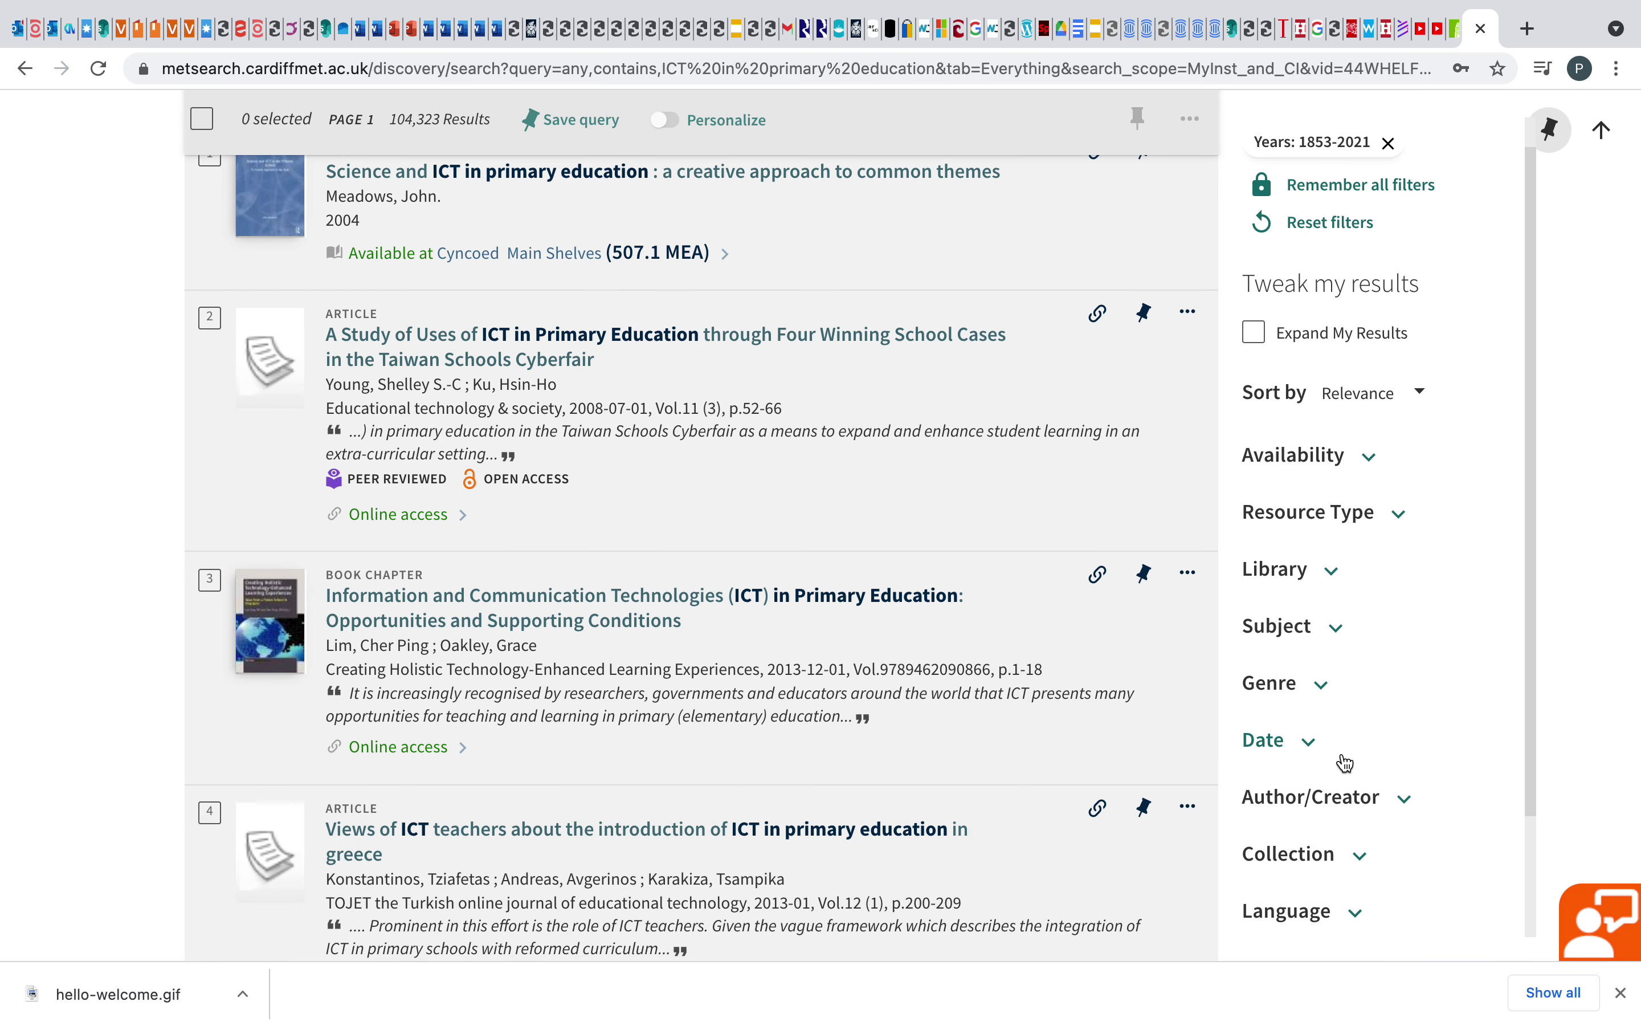
scroll(1323, 719, "down", 2)
scroll(1288, 699, "down", 2)
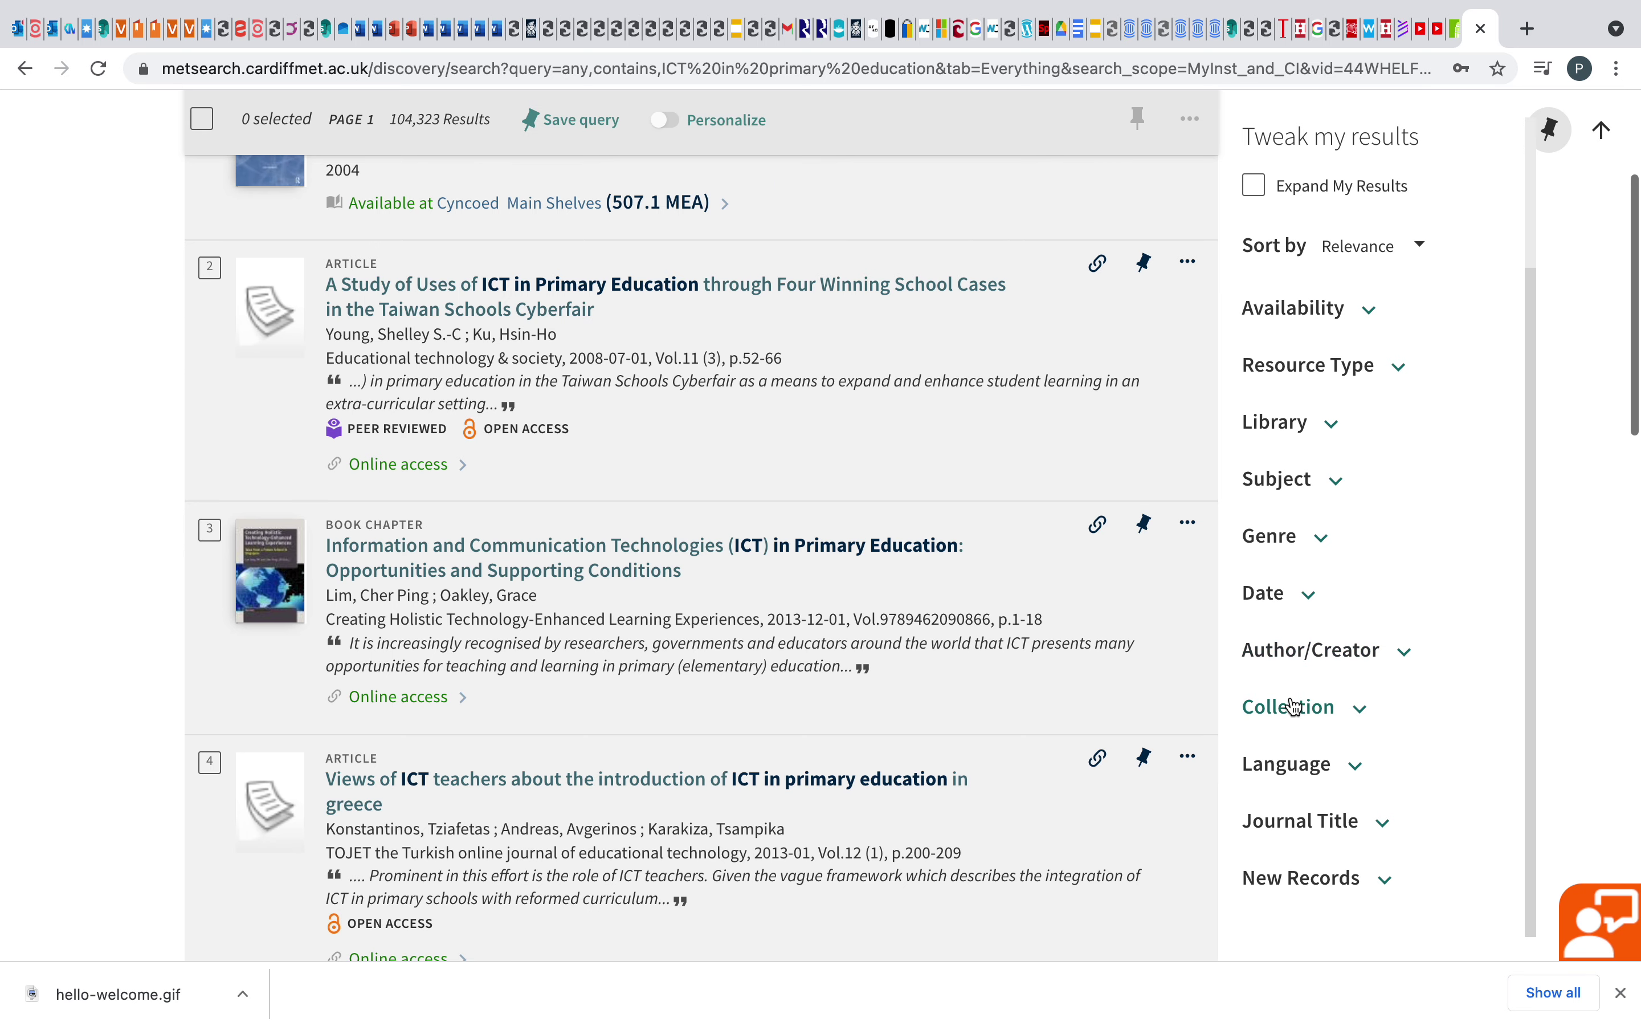
scroll(1394, 434, "up", 1)
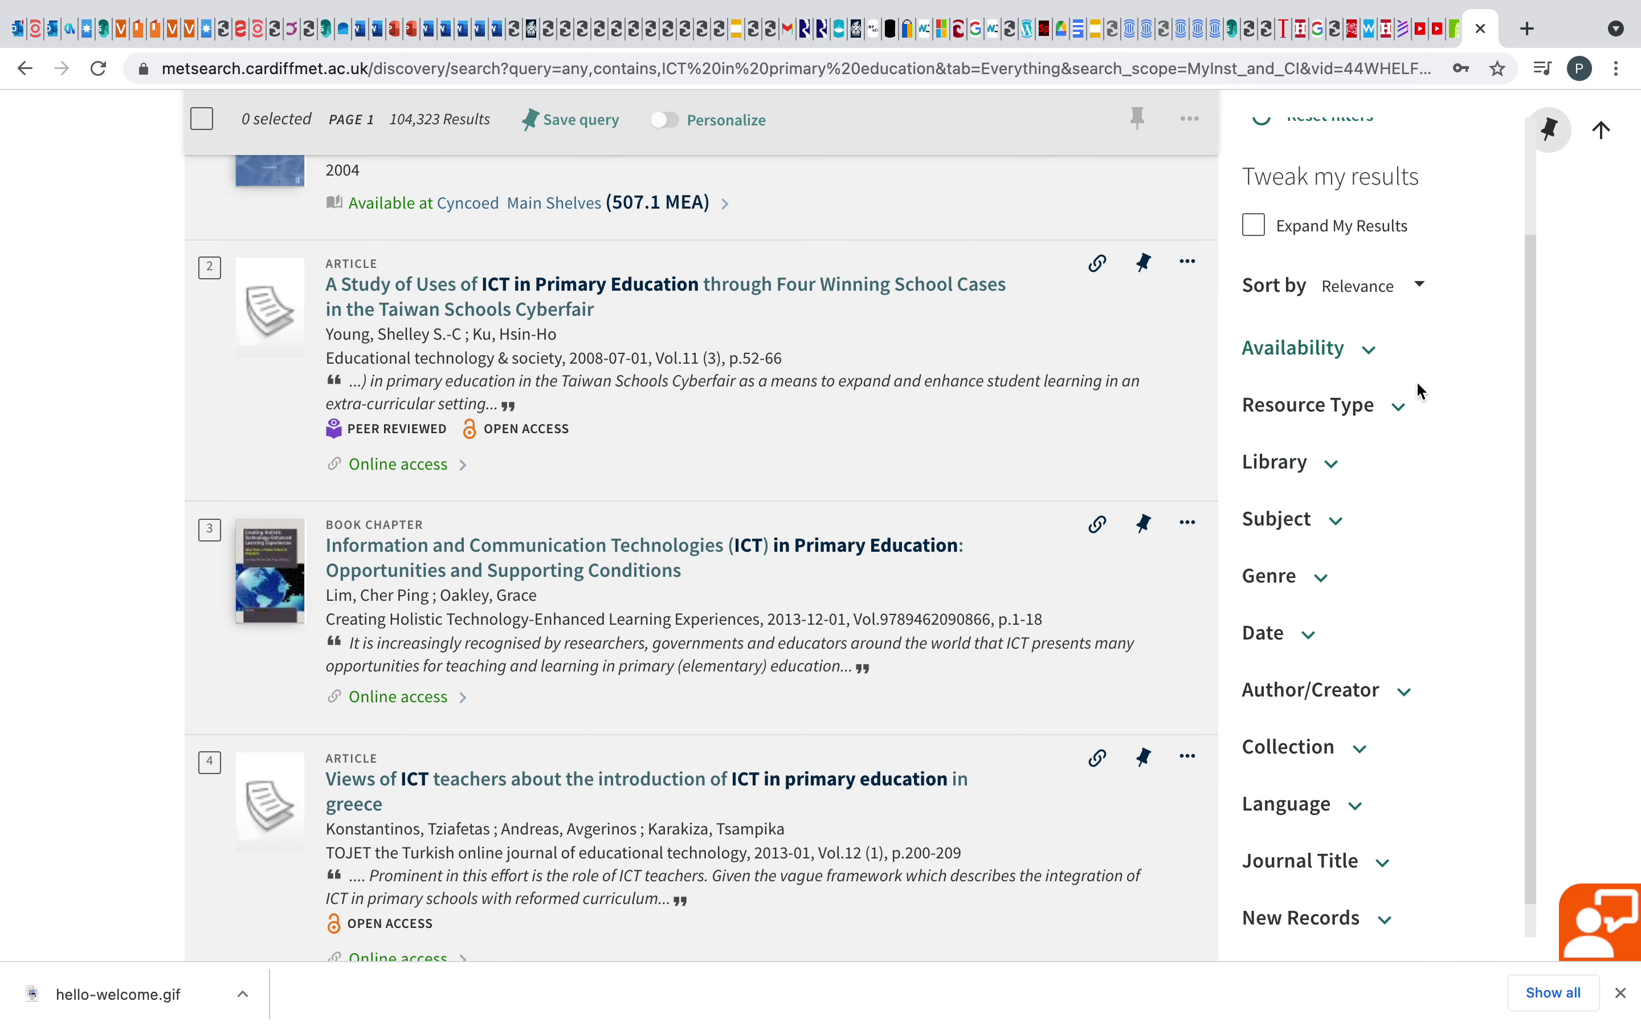
scroll(1407, 298, "up", 3)
left_click(1418, 342)
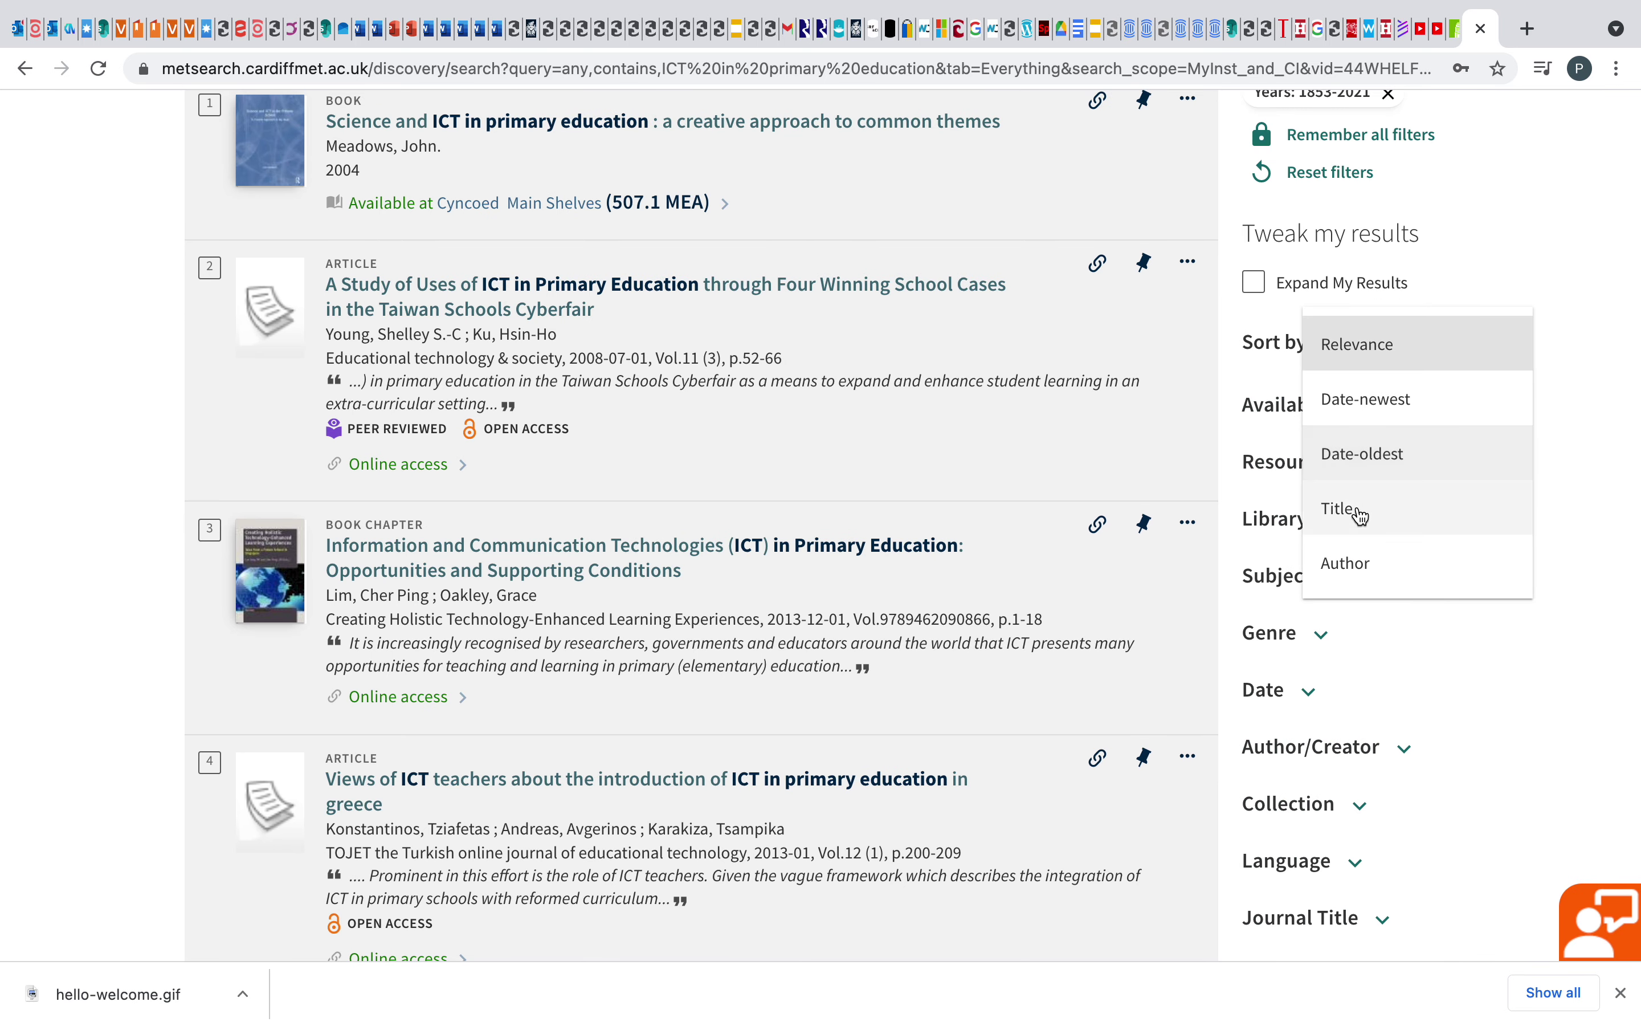
scroll(1360, 515, "up", 5)
left_click(622, 283)
Step: Scroll through the 11,386 Education-filtered results and back to the top
scroll(760, 576, "down", 2)
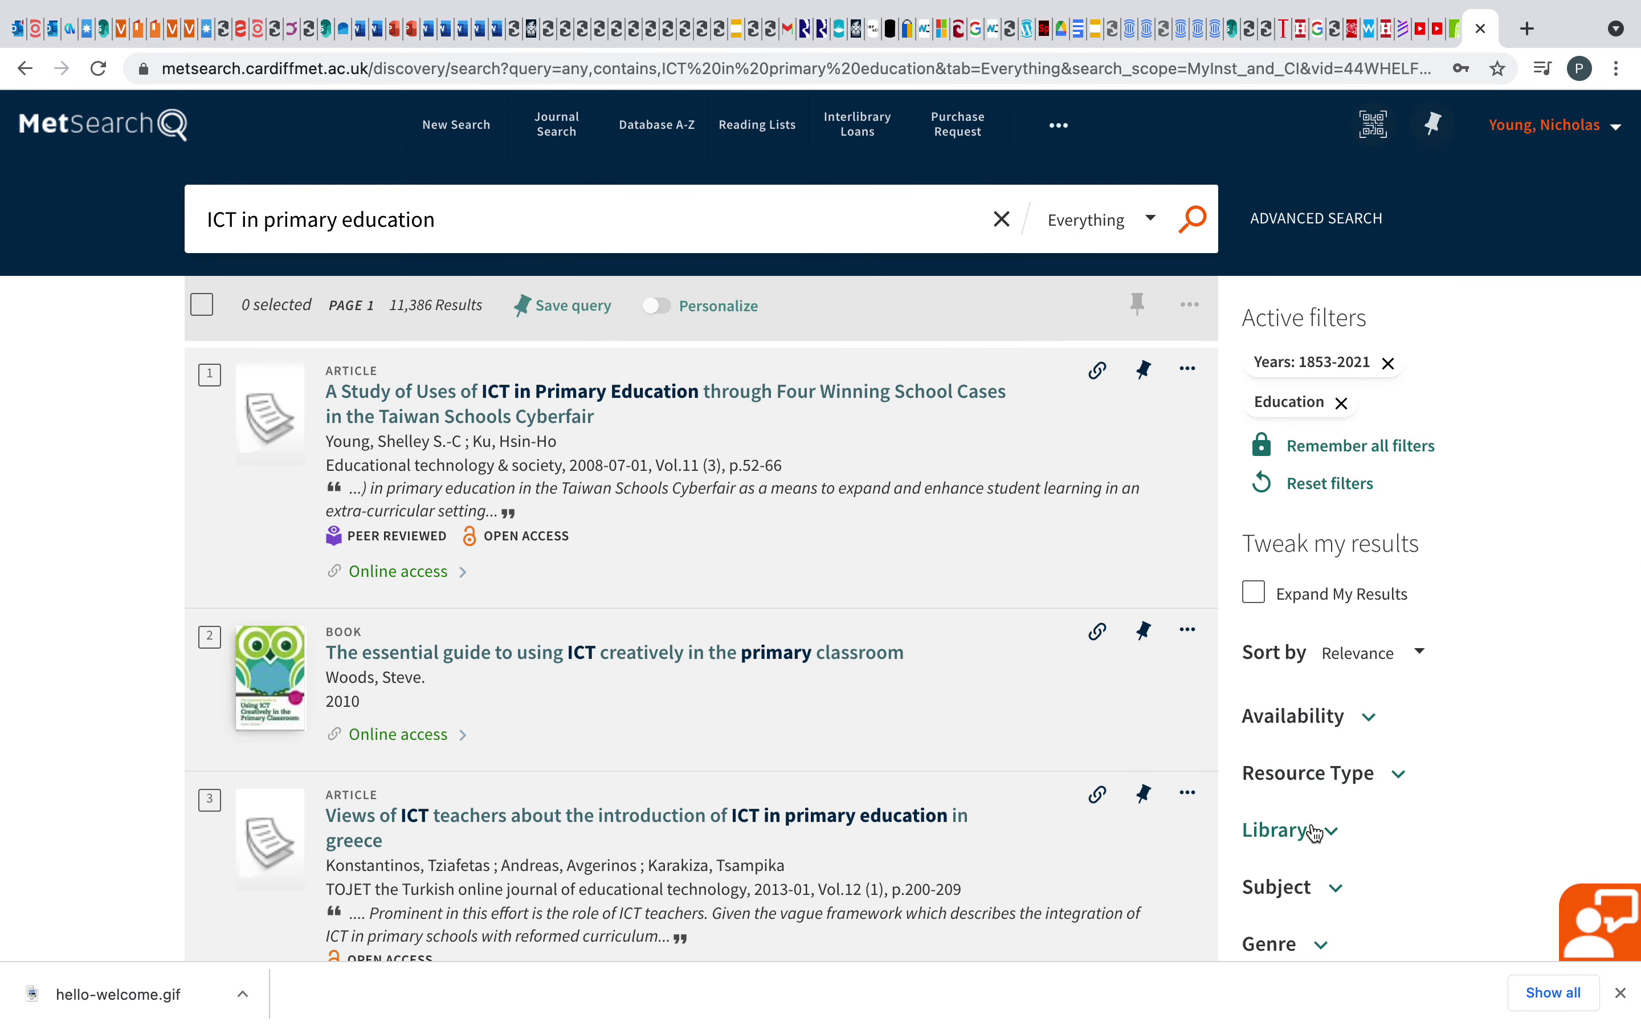
scroll(1397, 834, "down", 6)
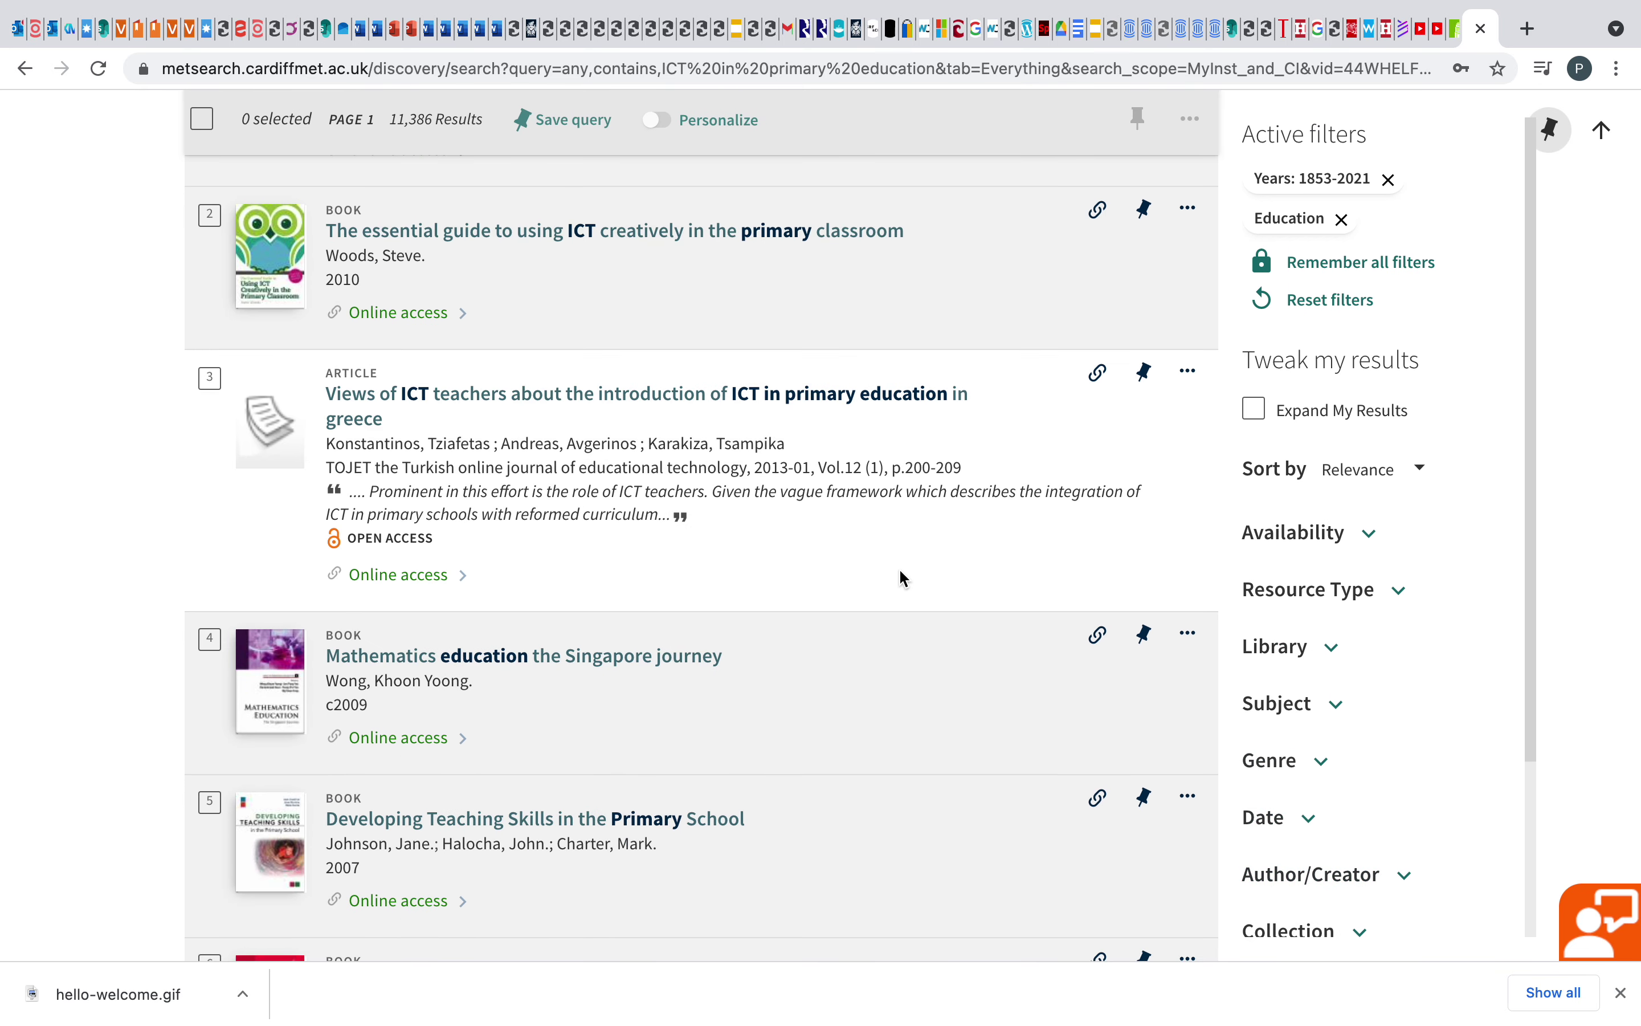
scroll(895, 576, "up", 6)
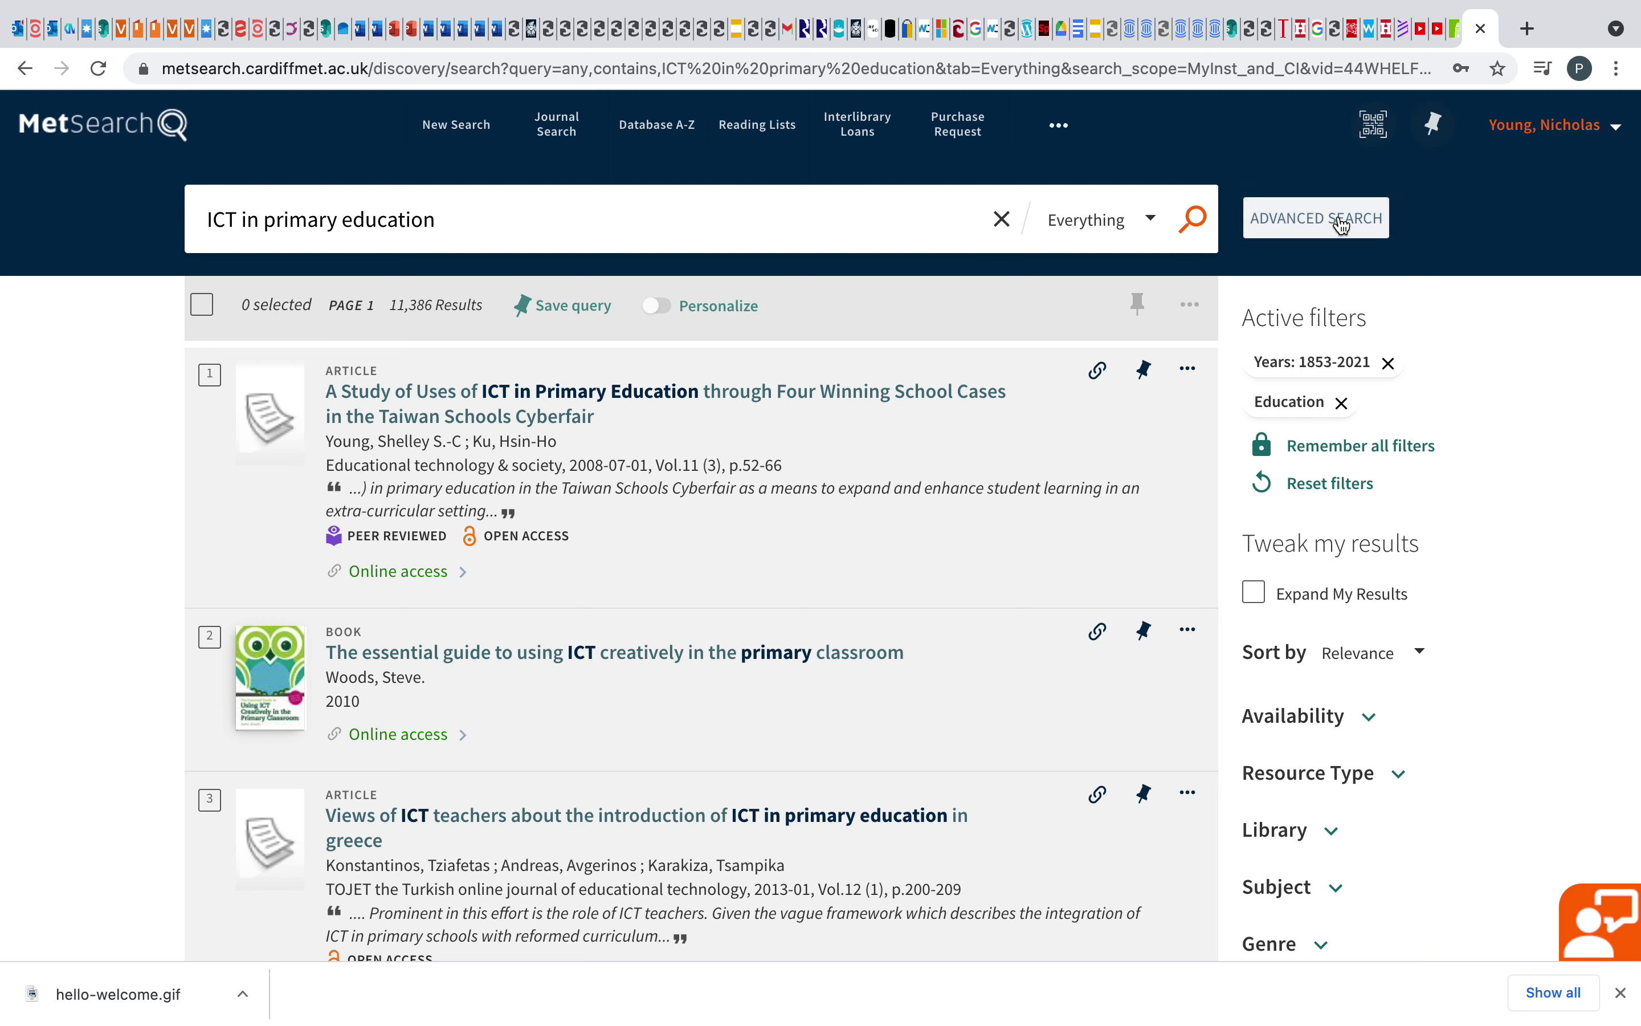
Step: In the advanced search form, enter 'ICt' and 'elementary' as the first two terms
left_click(1306, 229)
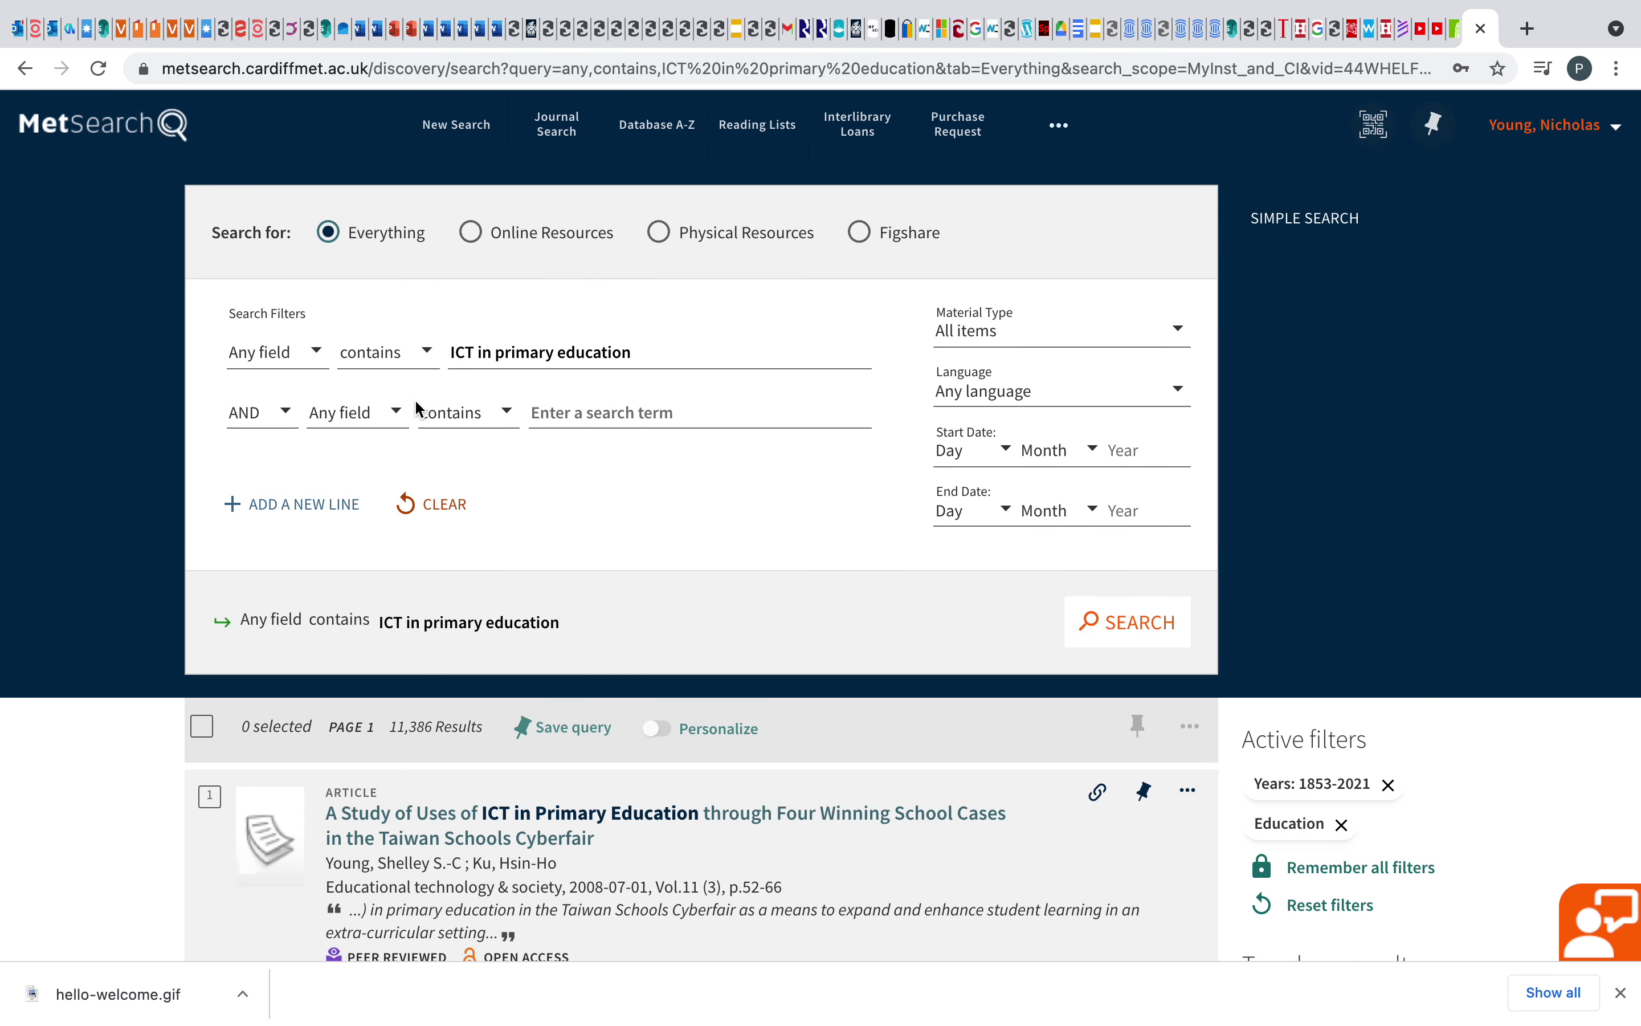
left_click_drag(634, 353, 453, 353)
type("IC")
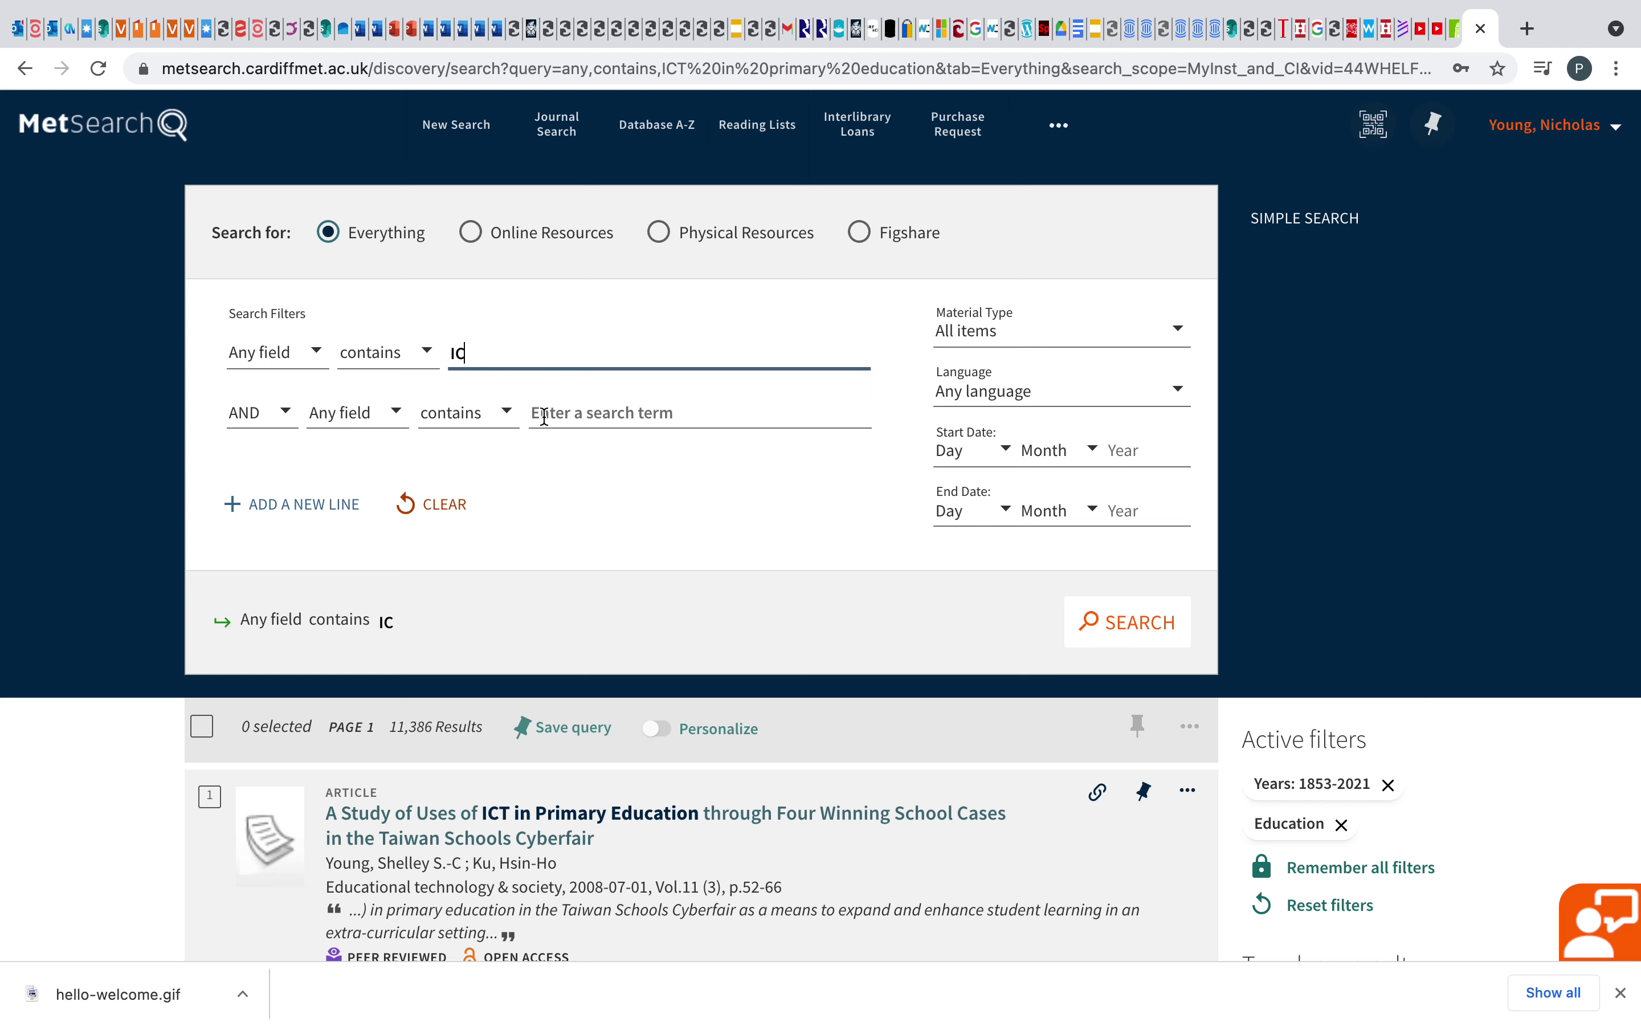
type("t")
left_click(604, 413)
type("elemar")
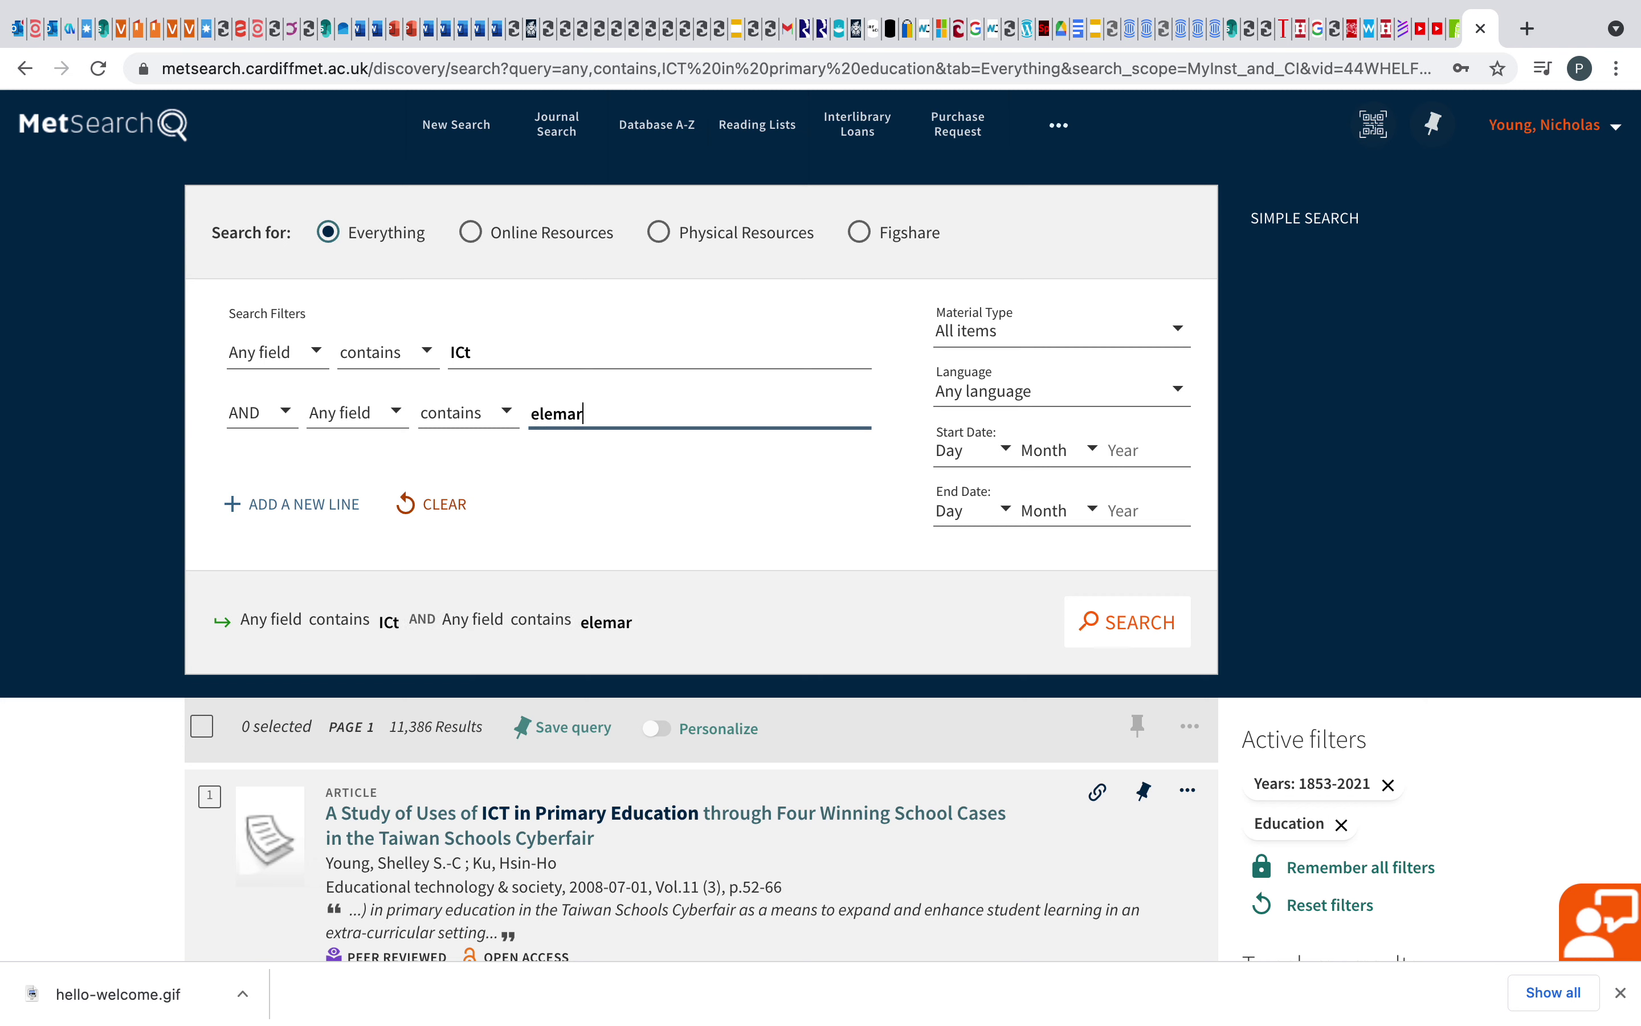
type("tar")
key("BackSpace")
key("BackSpace")
key("BackSpace")
key("BackSpace")
type("entary")
Step: Add 'primary' and 'schools' as third and fourth terms and run the search
left_click(290, 507)
left_click(586, 463)
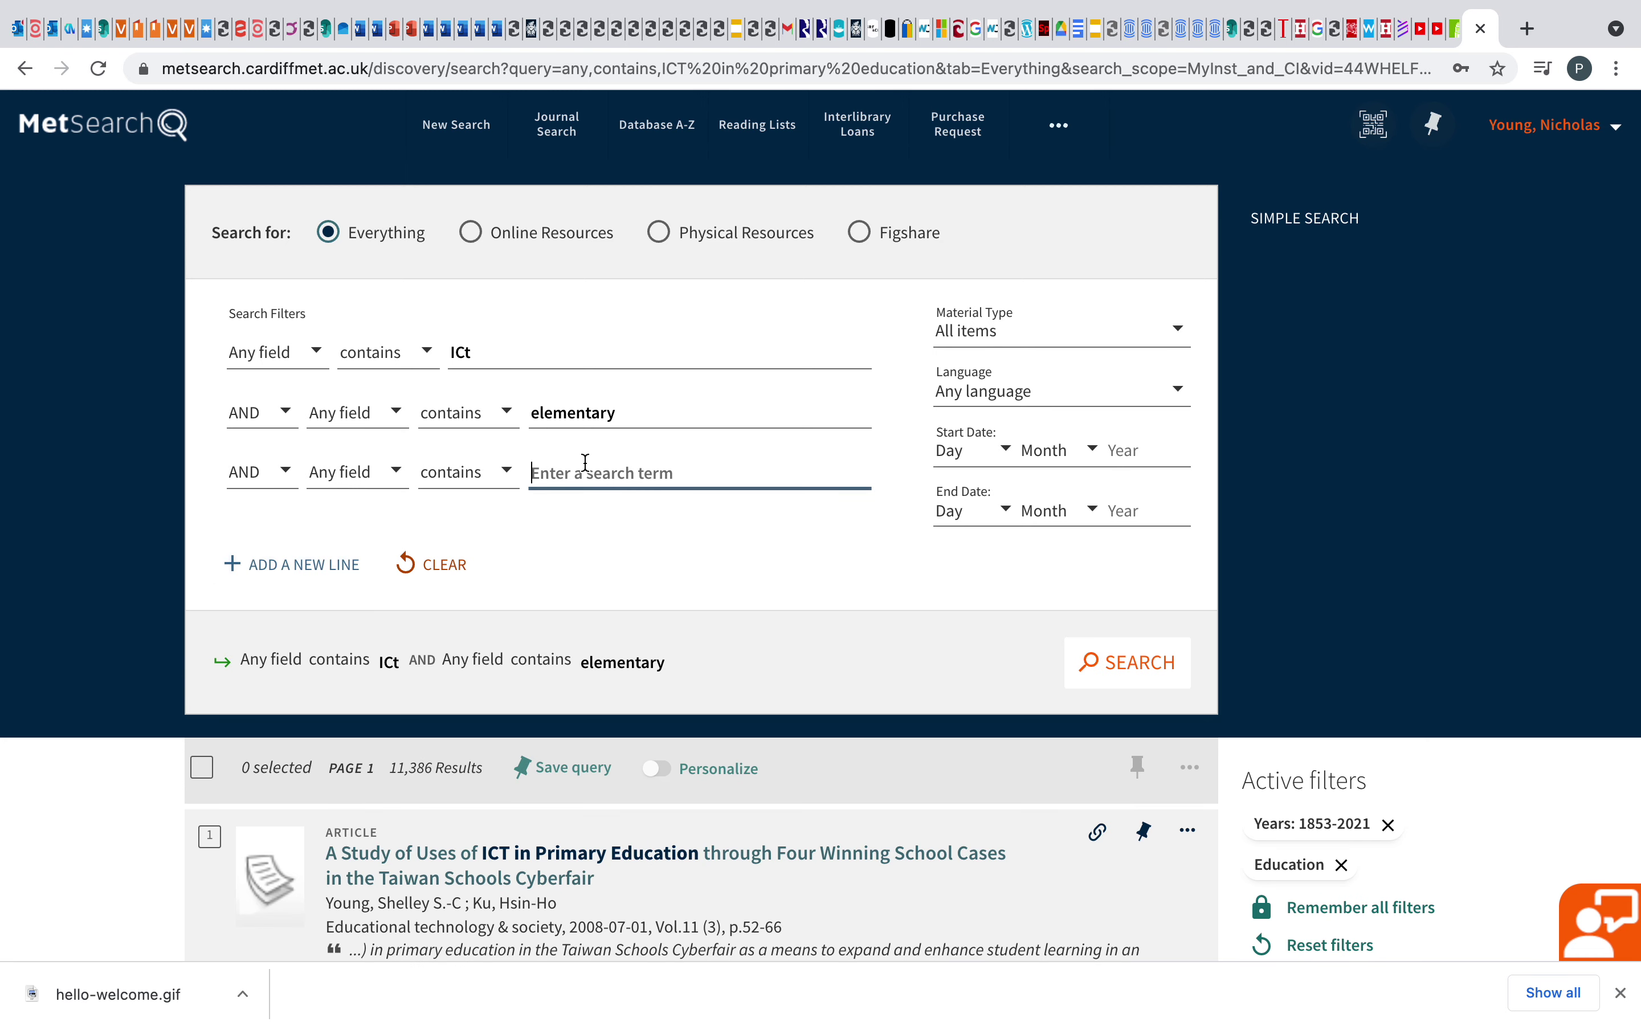
type("primari")
key("BackSpace")
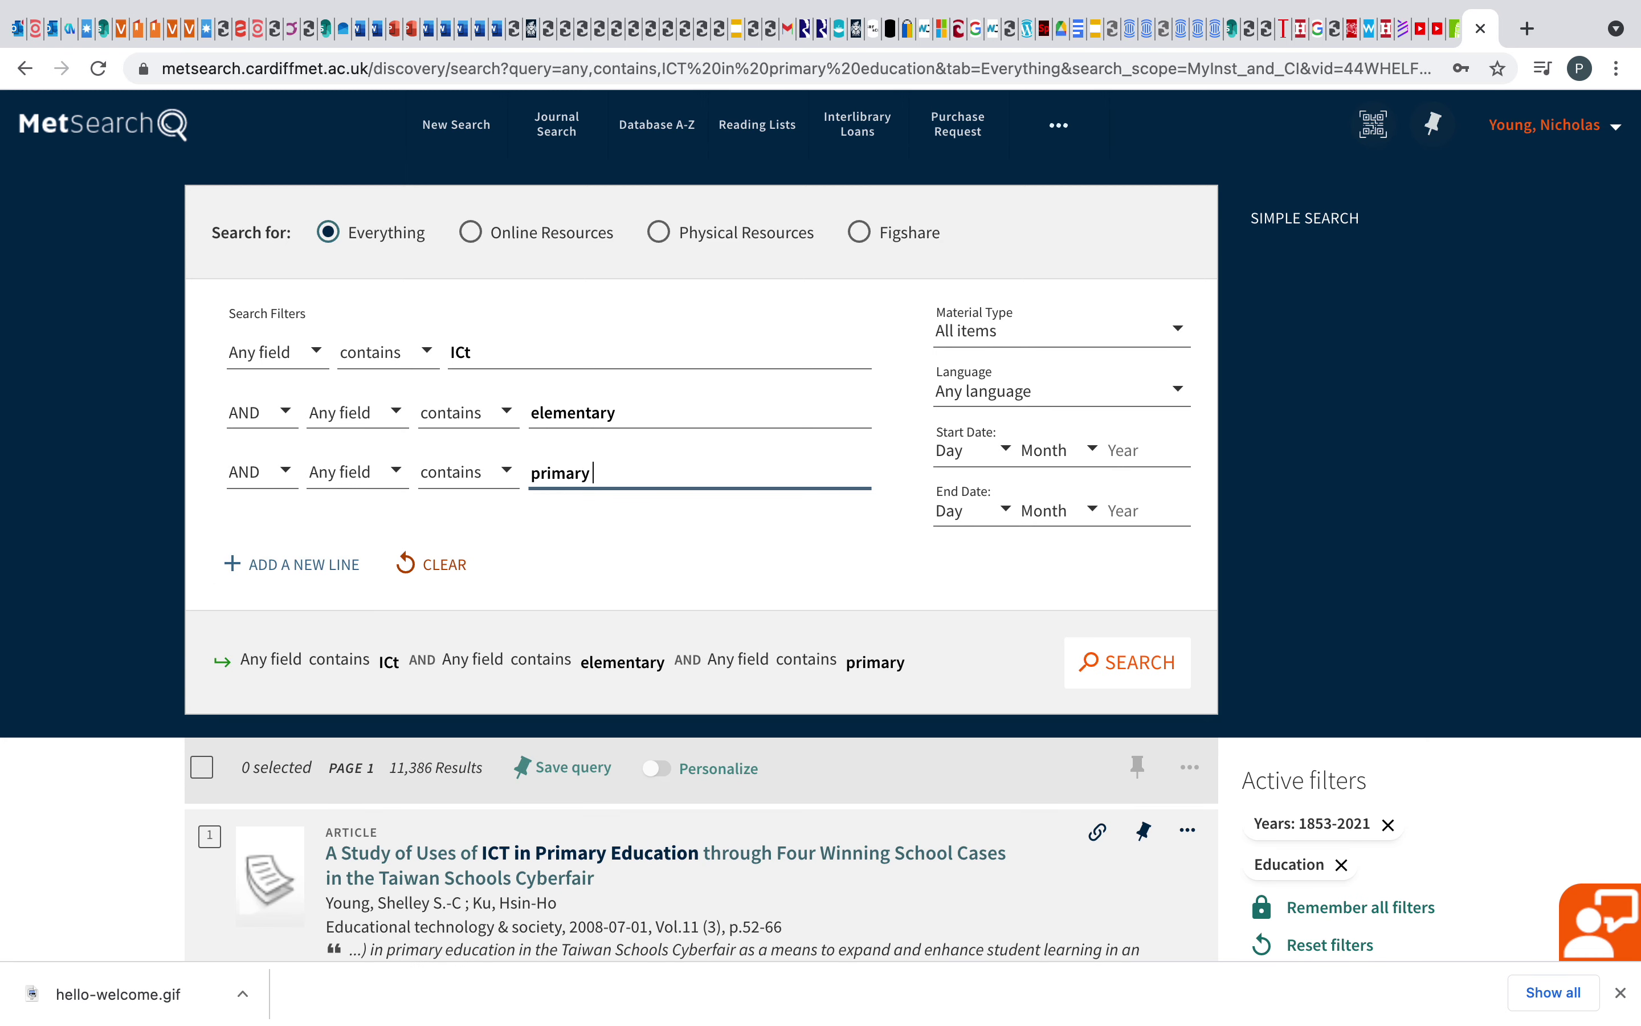
type("y")
left_click(312, 564)
left_click(600, 524)
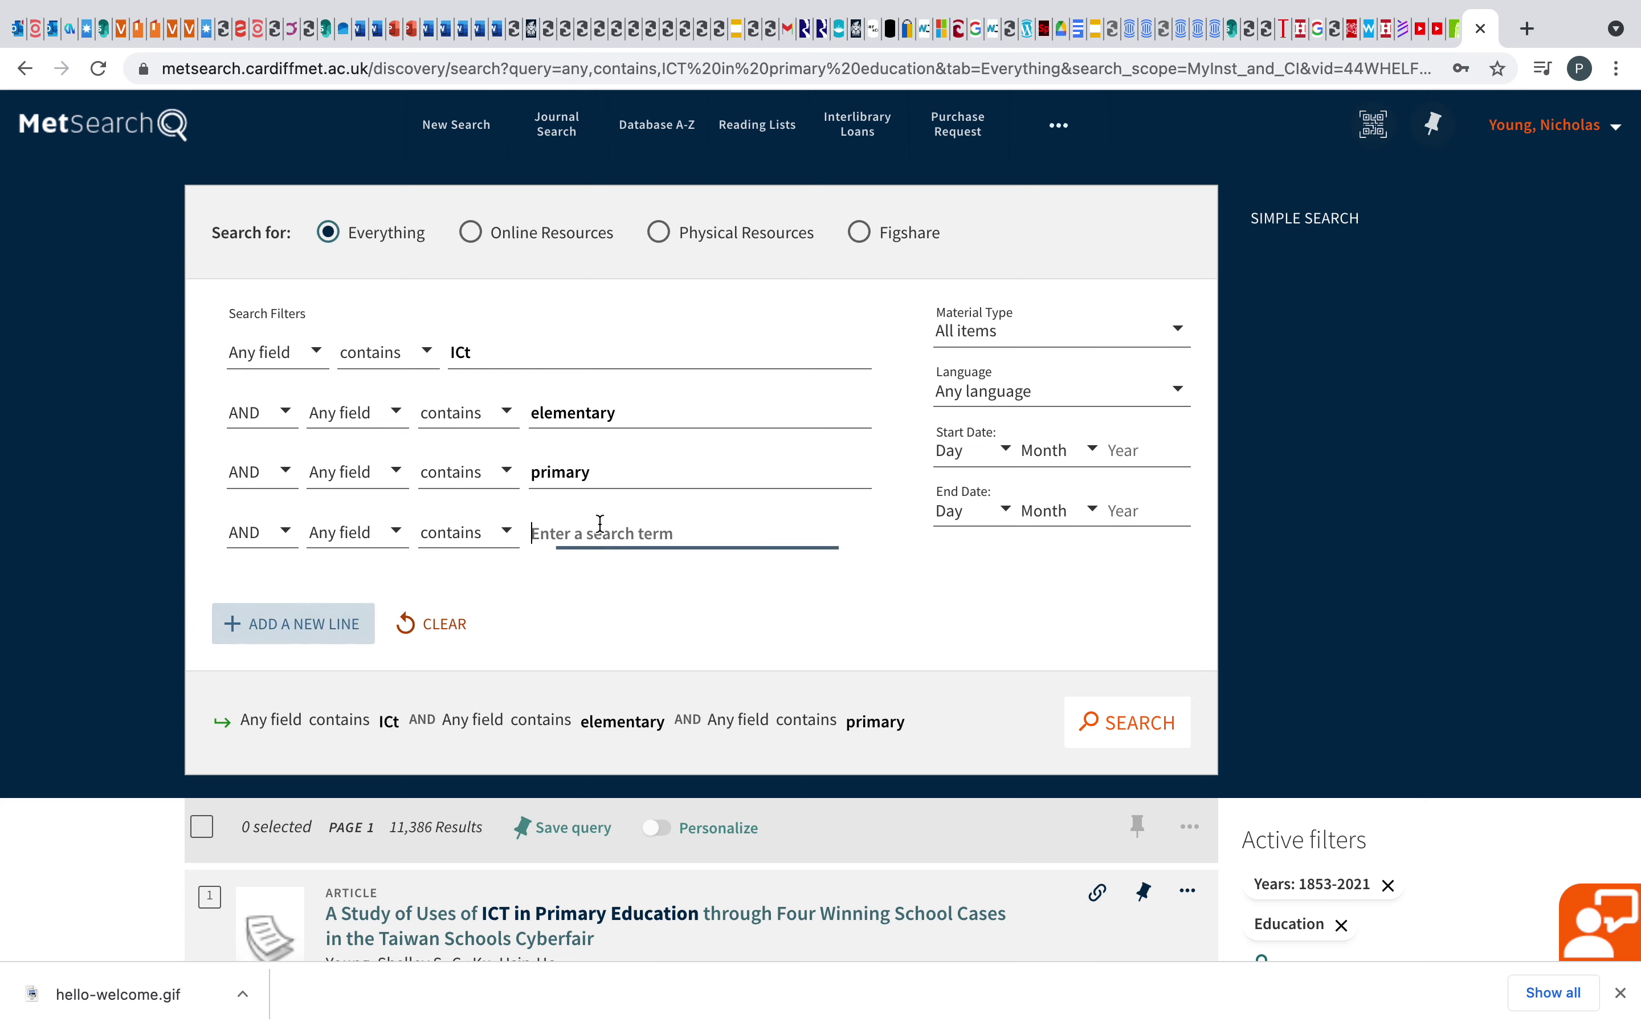
type("schools")
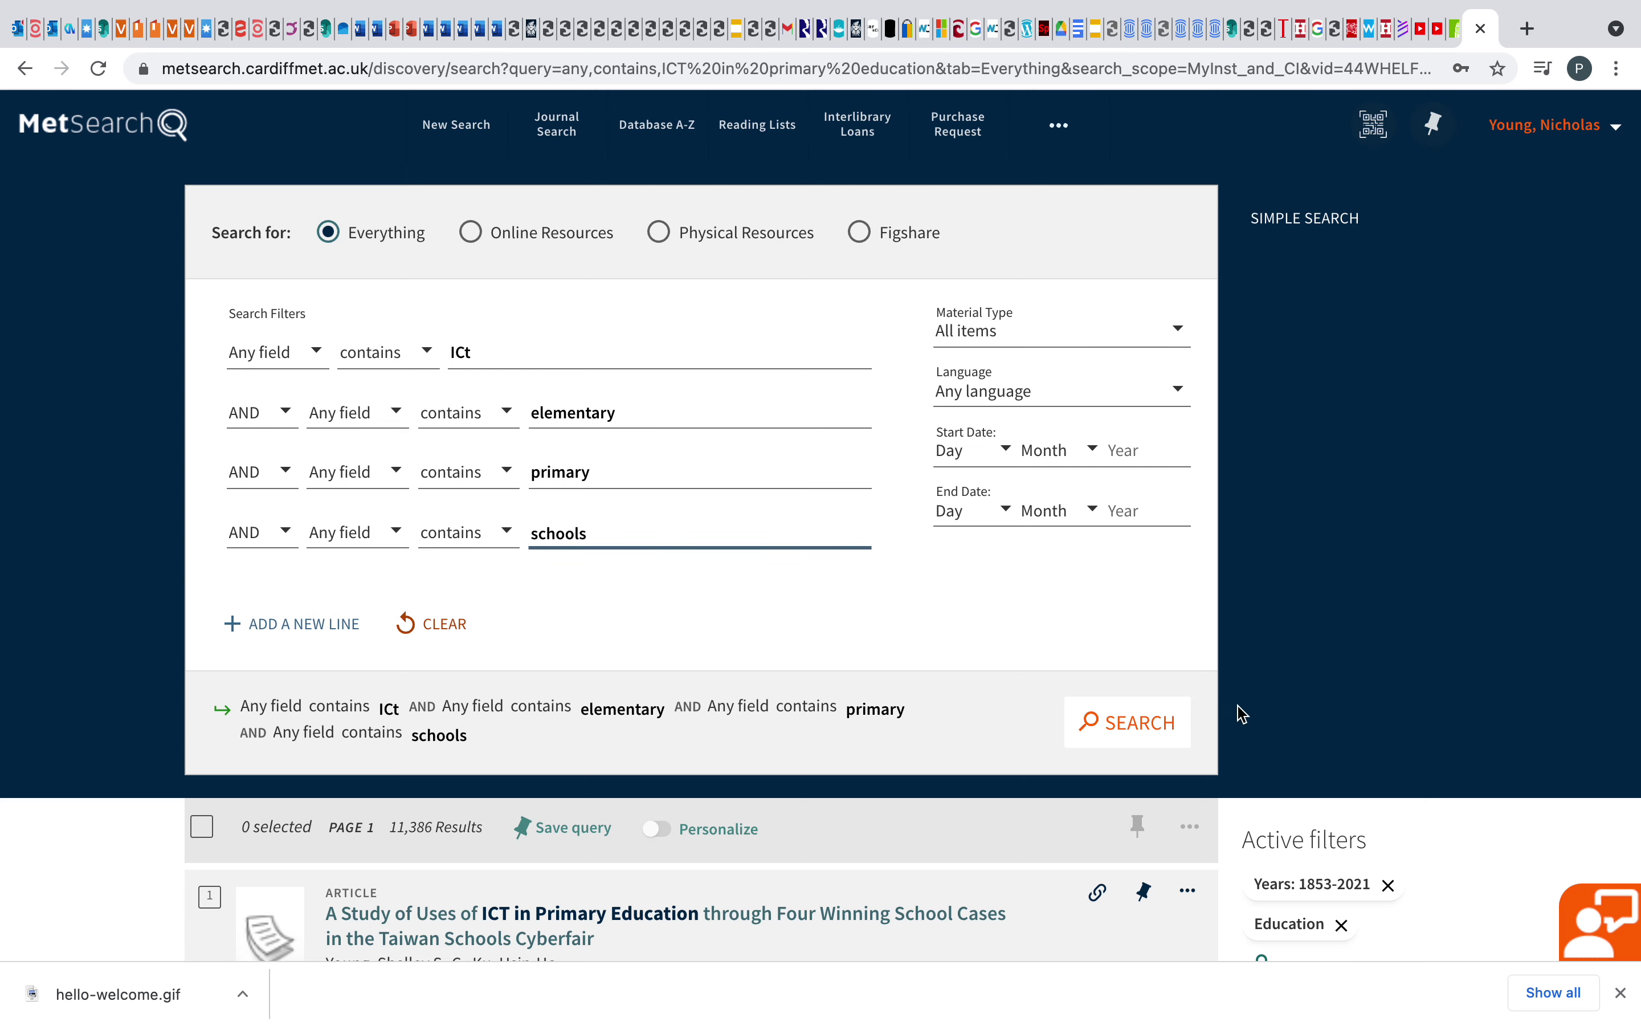
left_click(1148, 722)
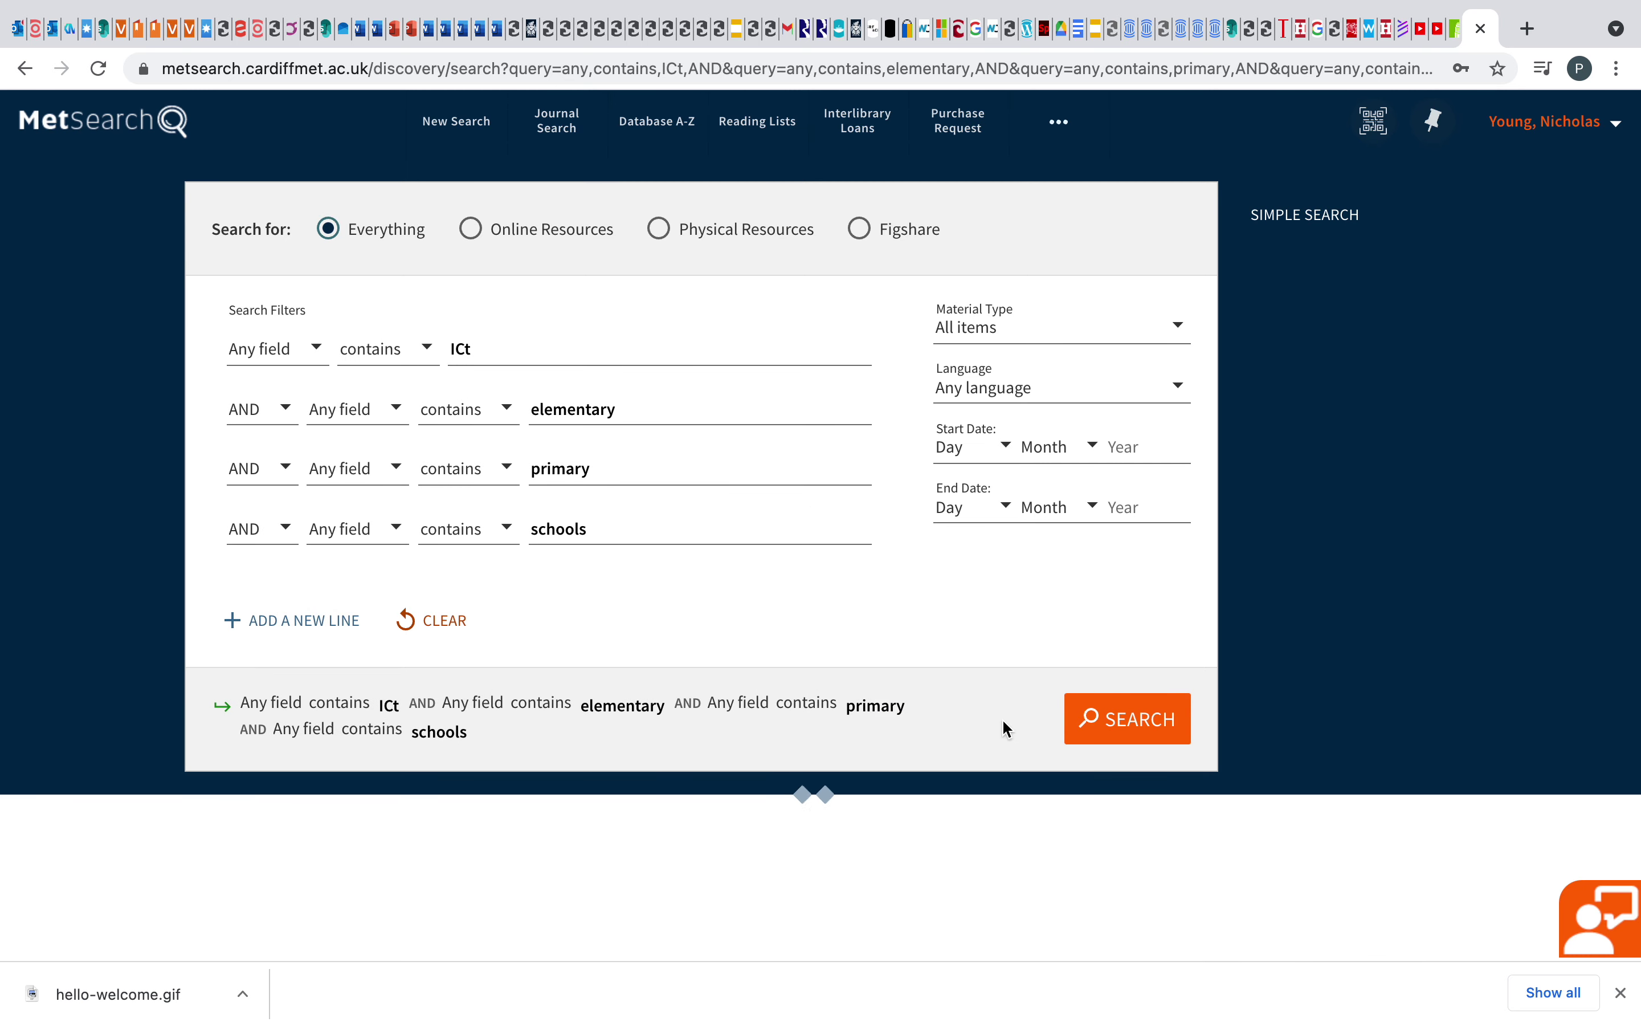
scroll(1004, 725, "down", 3)
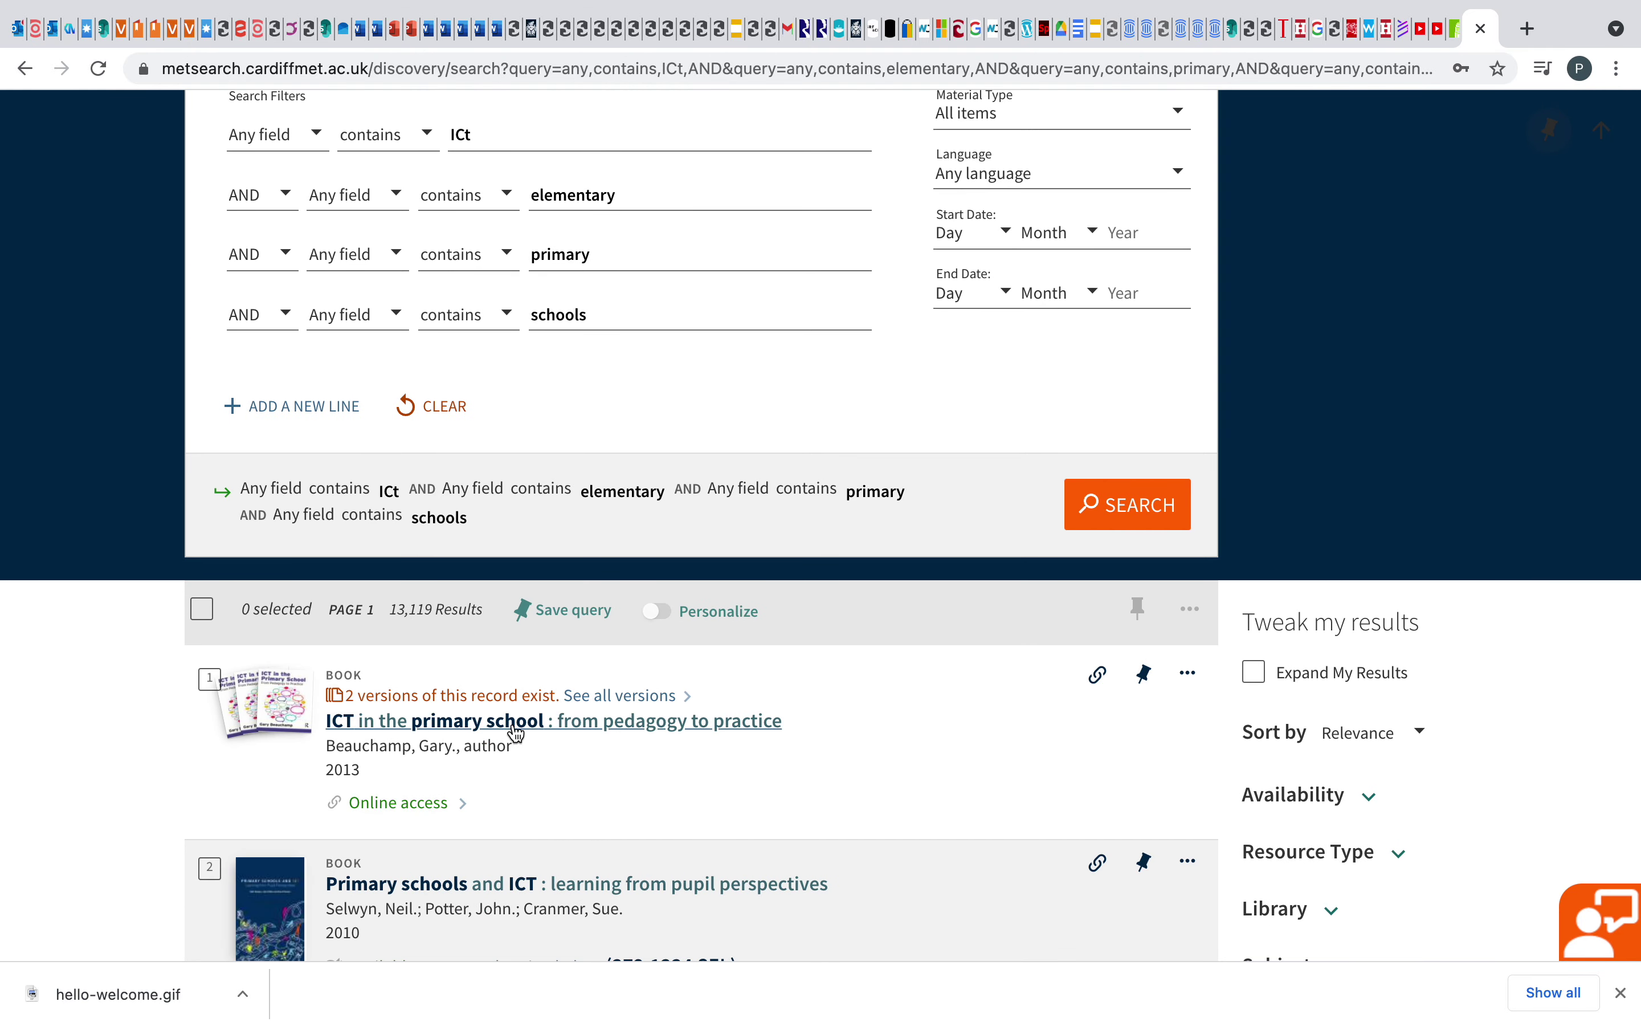
Step: Show the export and sharing options for 'ICT in the primary school: from pedagogy to practice'
scroll(733, 769, "down", 3)
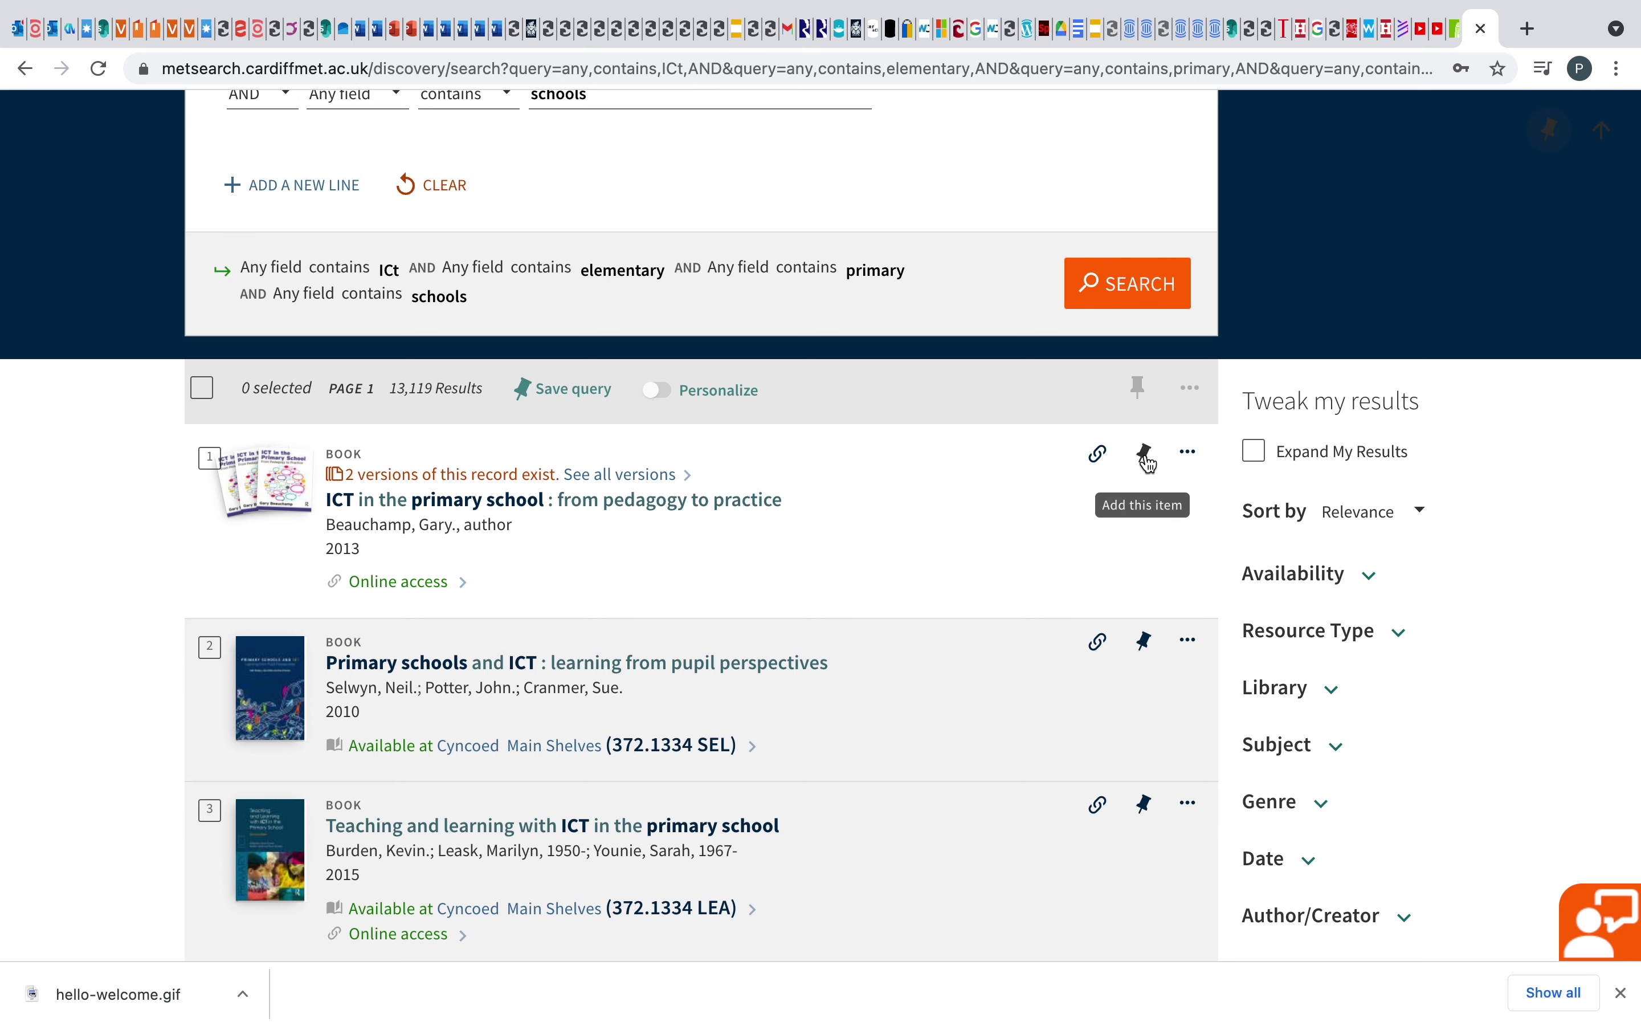
scroll(1187, 448, "up", 6)
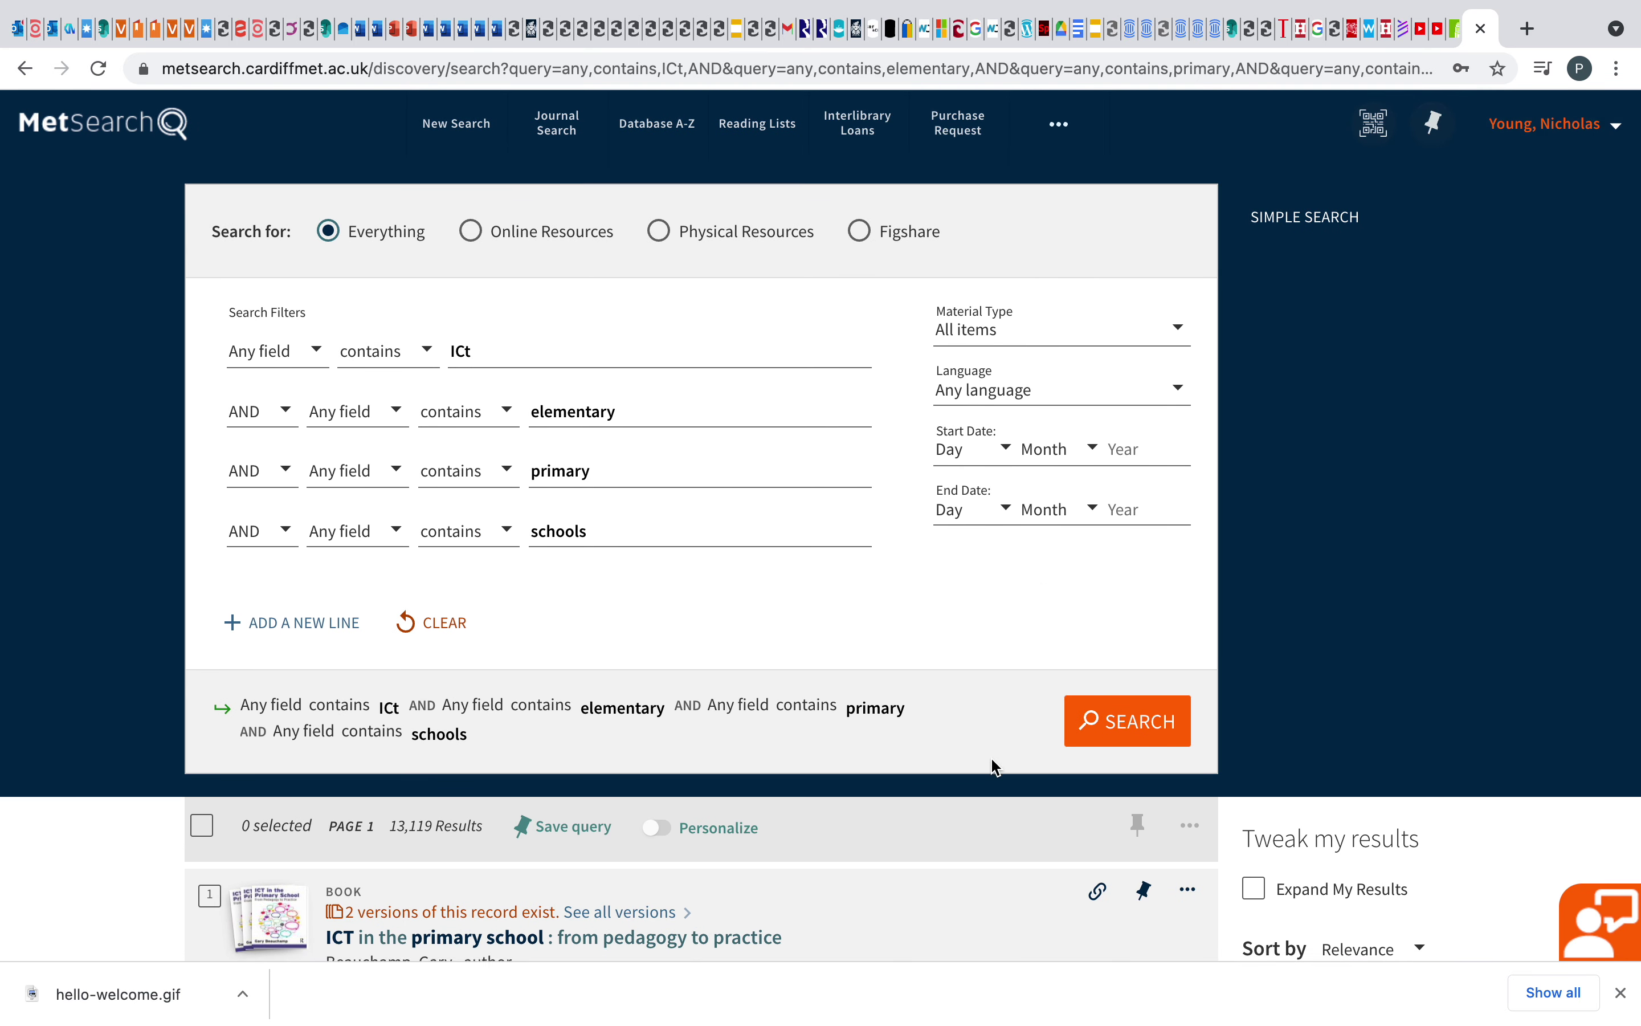
scroll(995, 767, "down", 6)
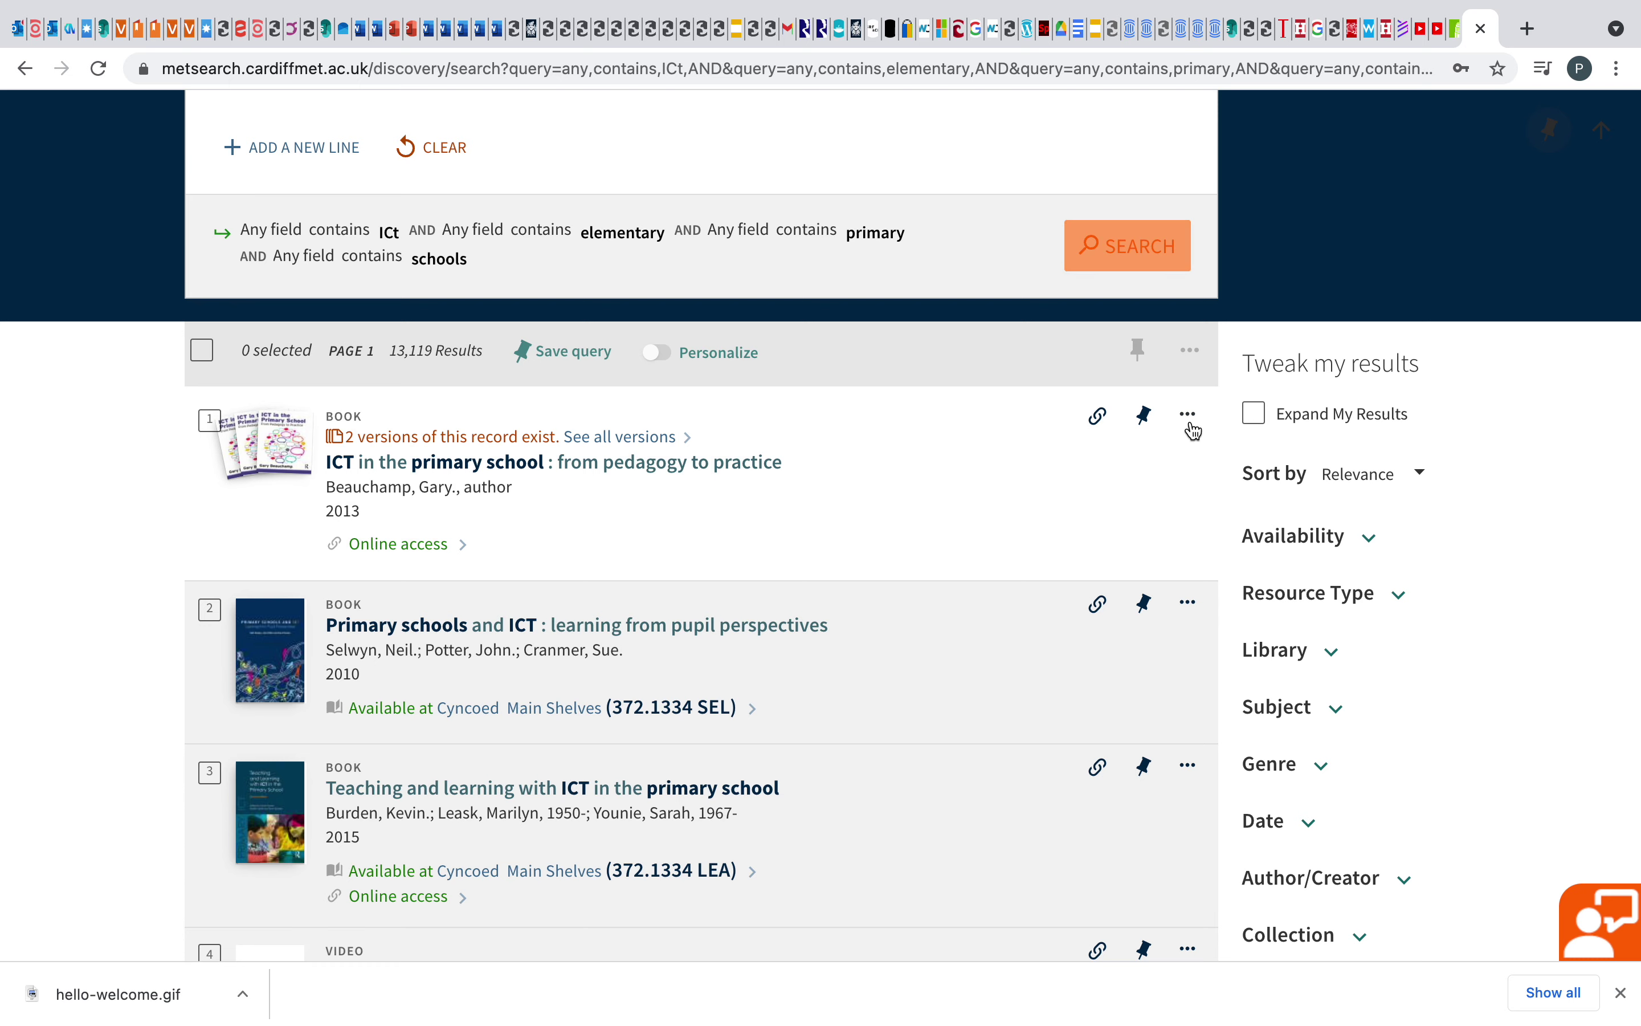
left_click(1188, 417)
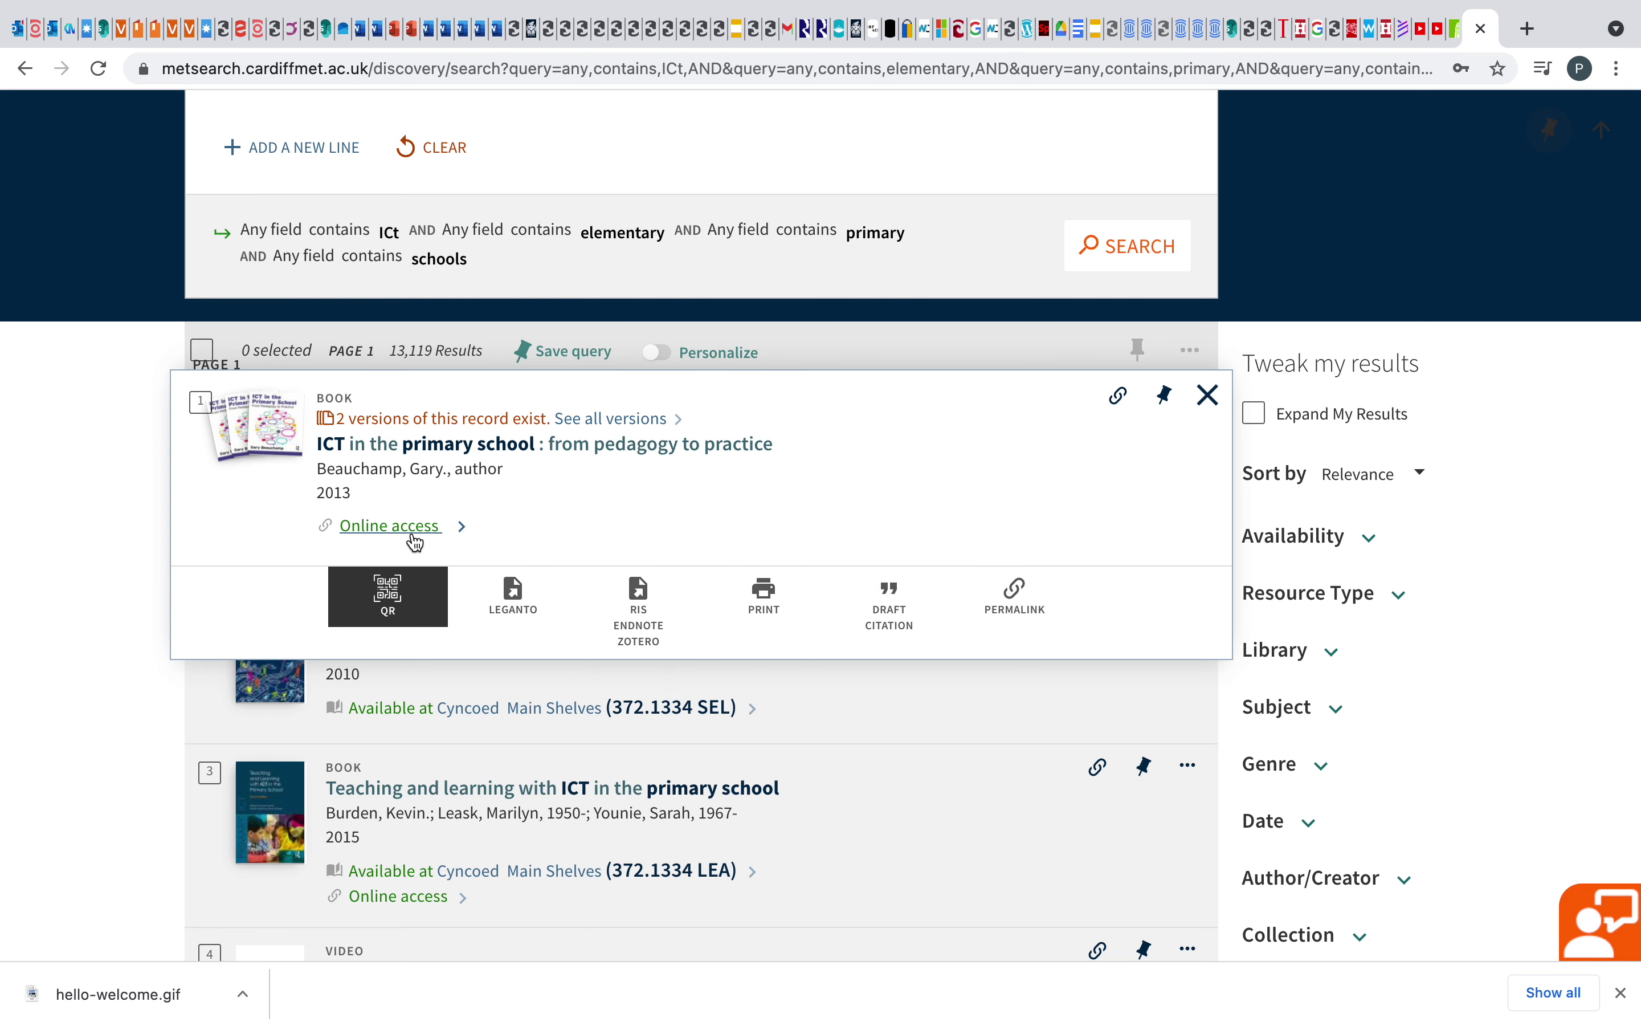
Step: Generate the book's Harvard Cite Them Right draft citation from its full record, then close it
left_click(382, 527)
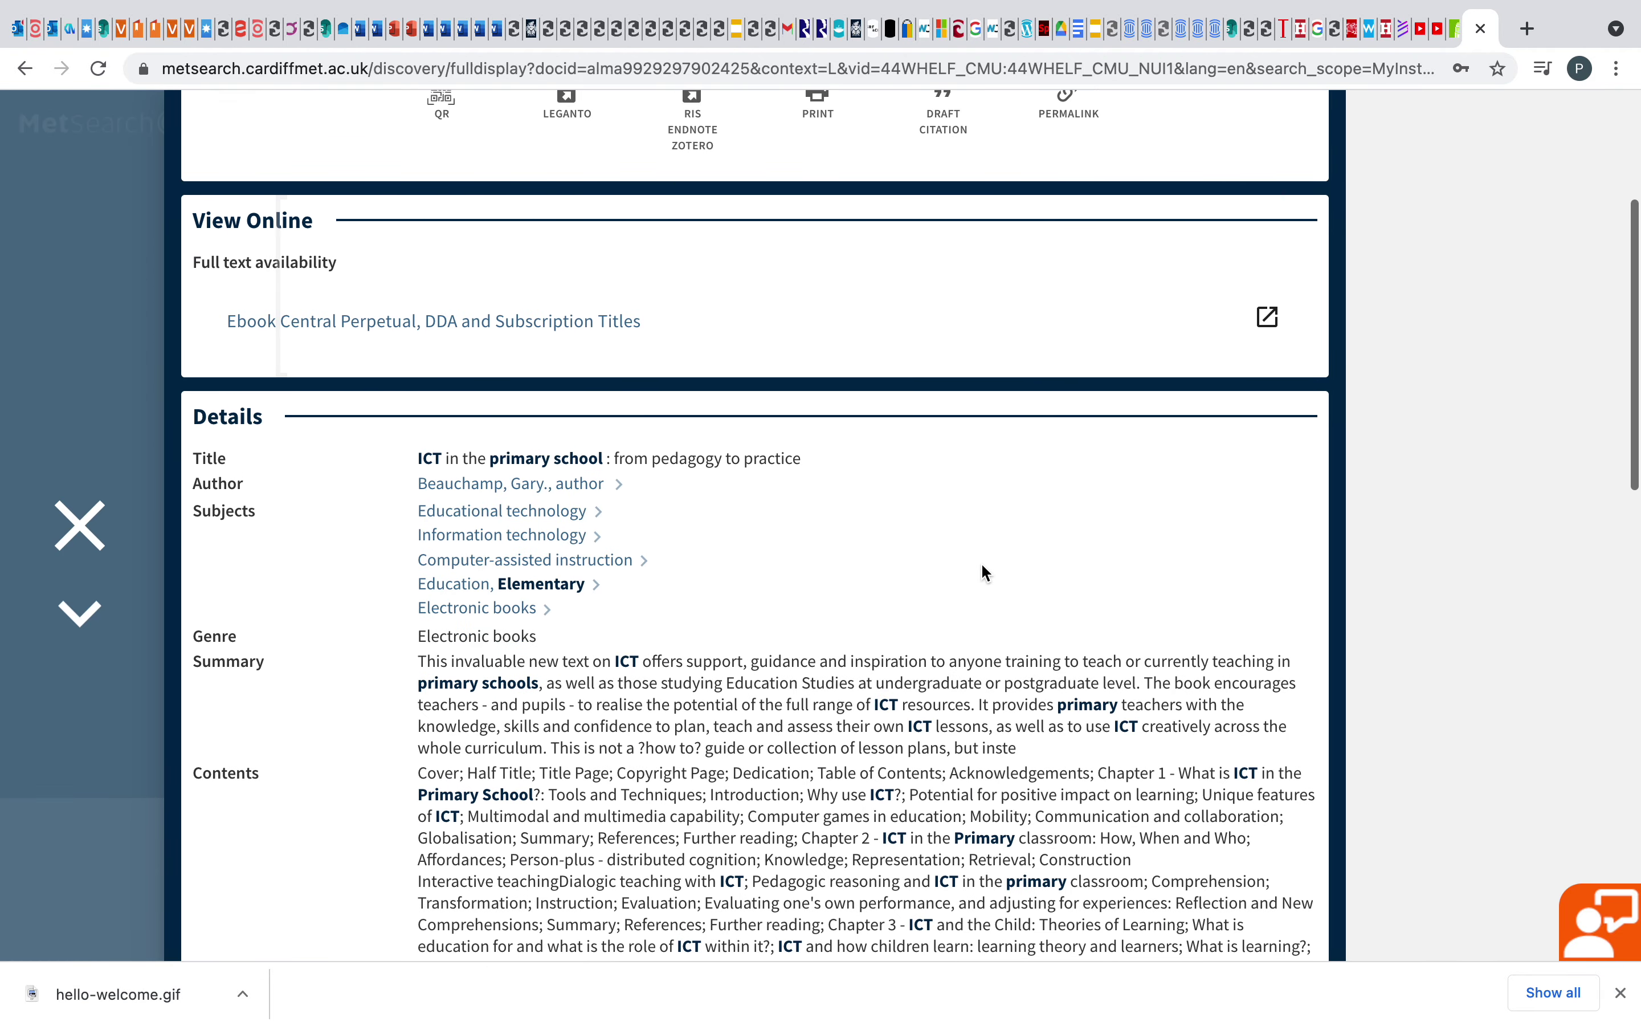
scroll(982, 565, "down", 15)
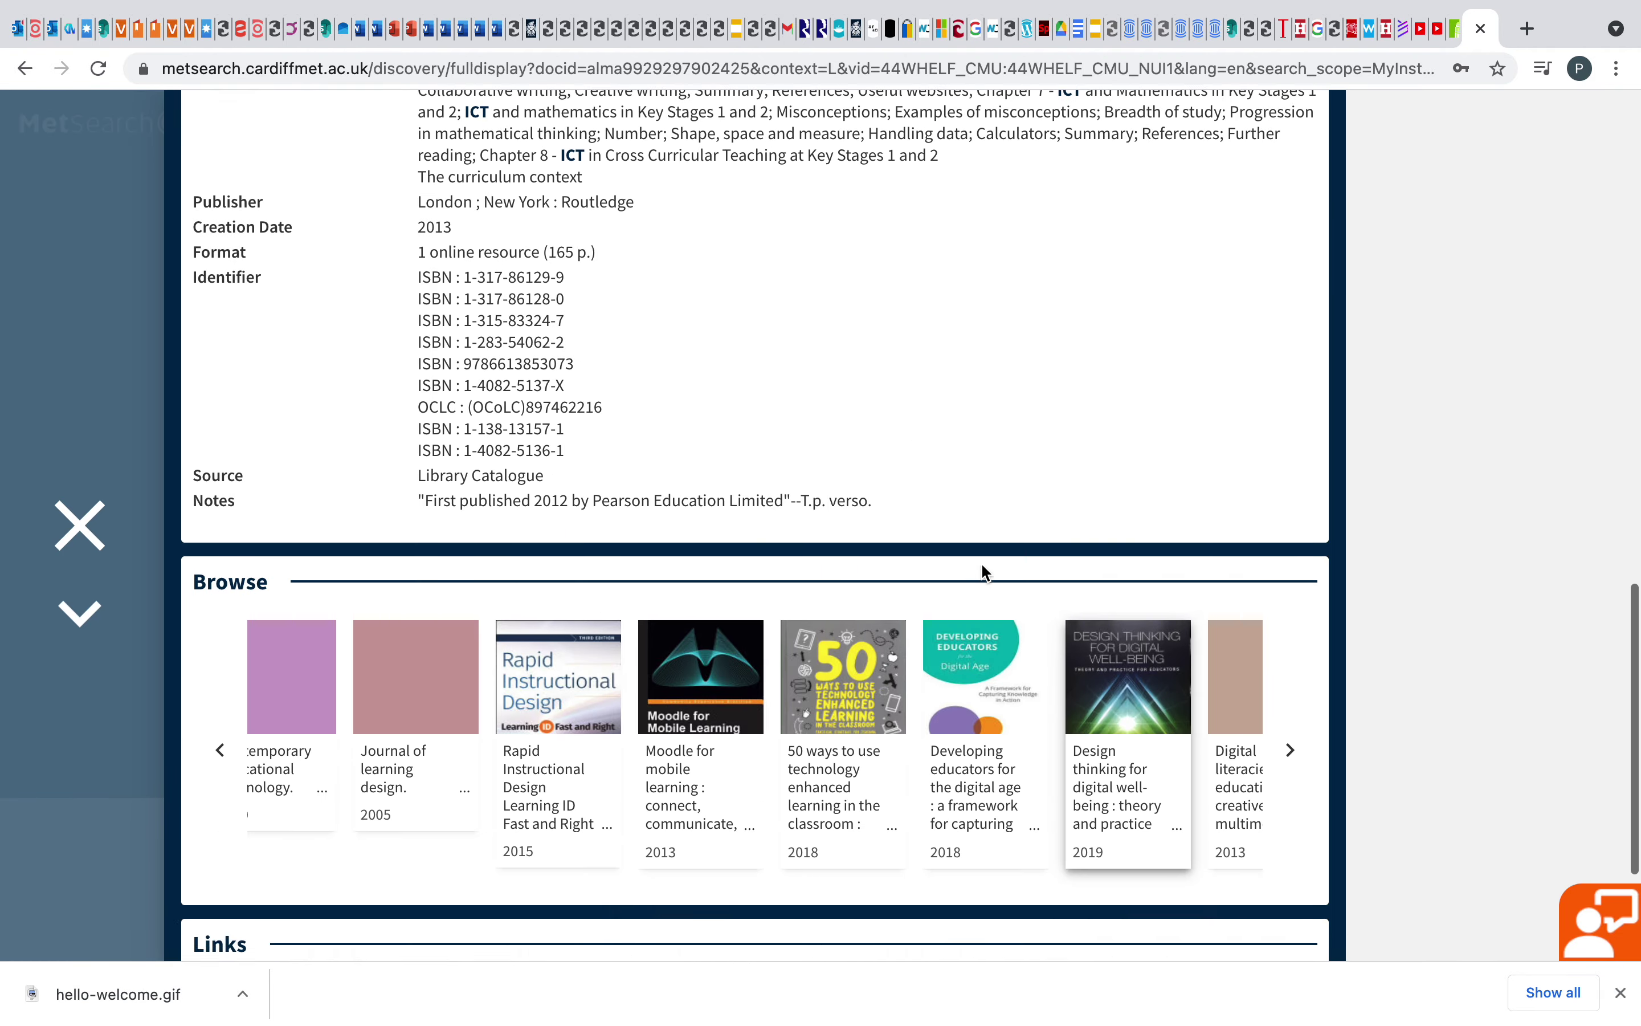
scroll(982, 569, "up", 15)
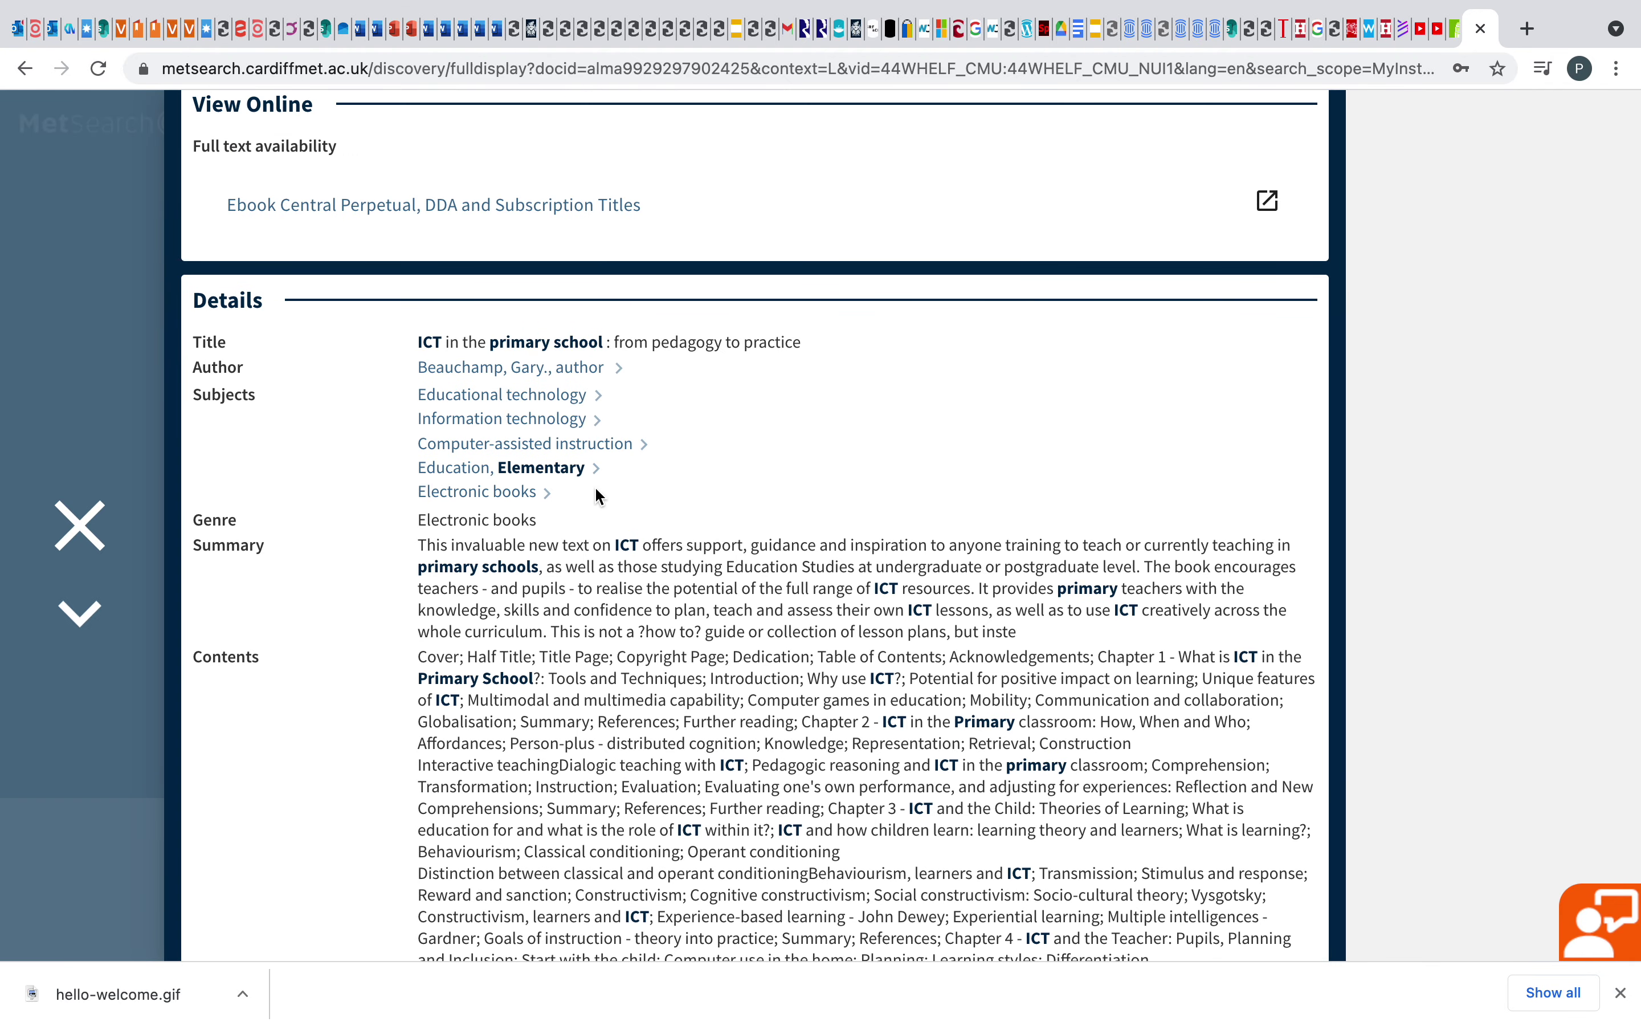
scroll(595, 487, "up", 3)
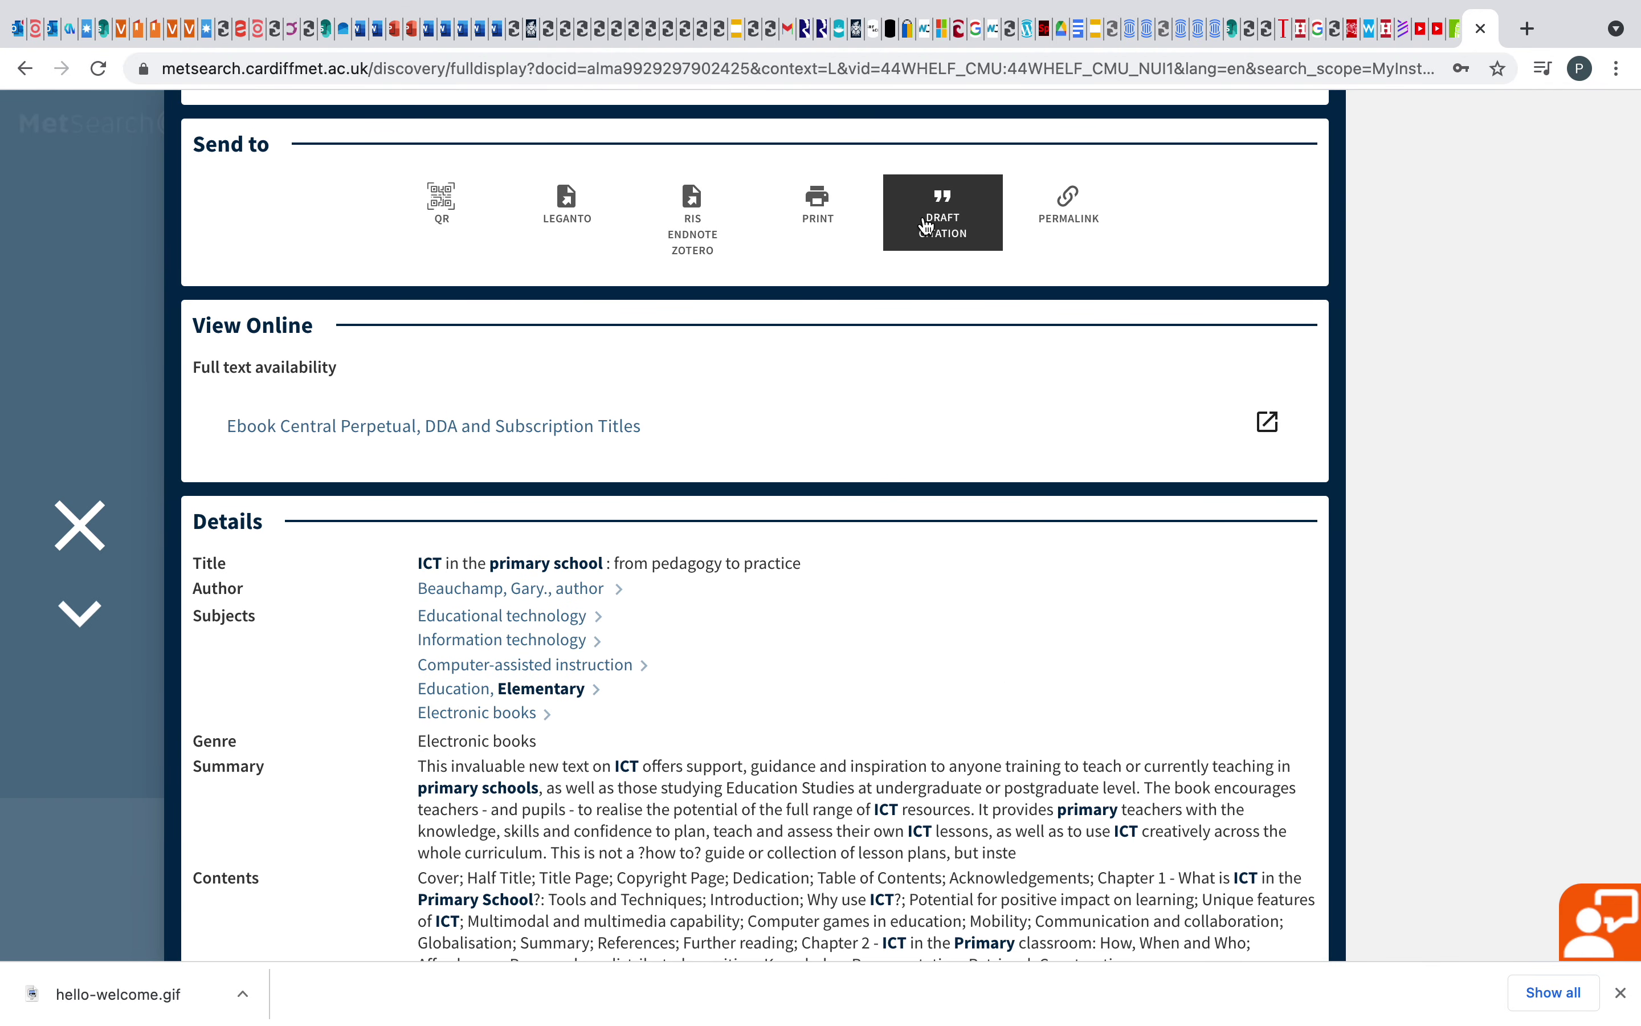
left_click(927, 226)
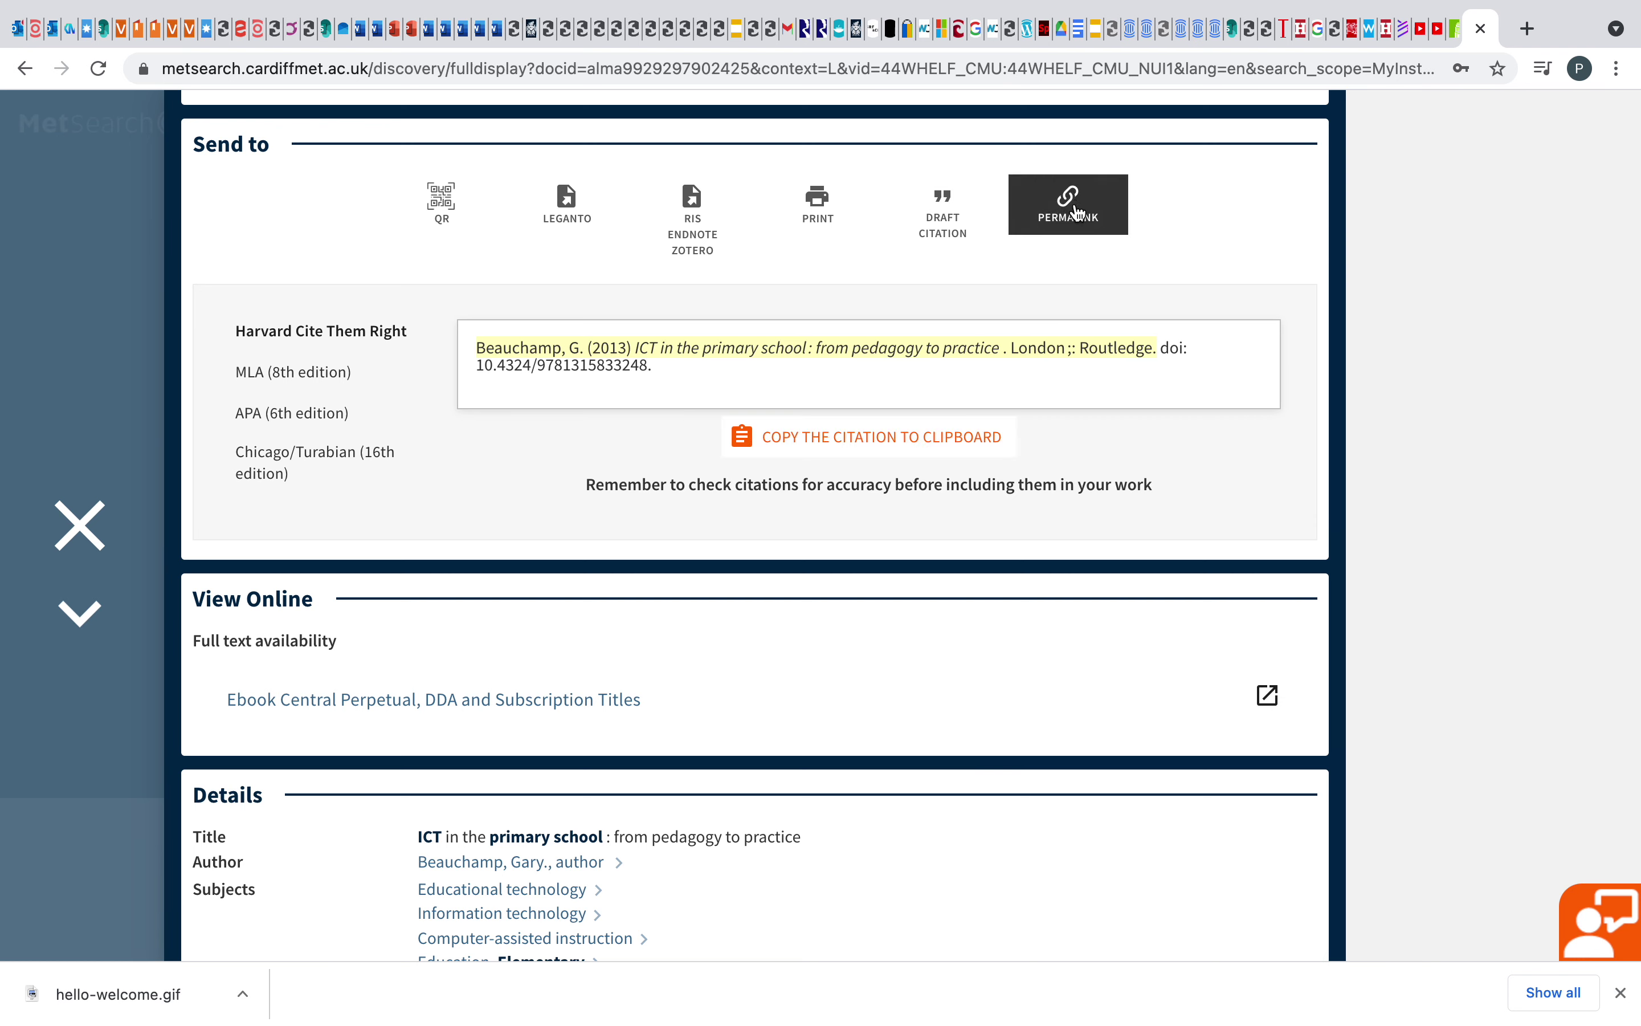
left_click(82, 526)
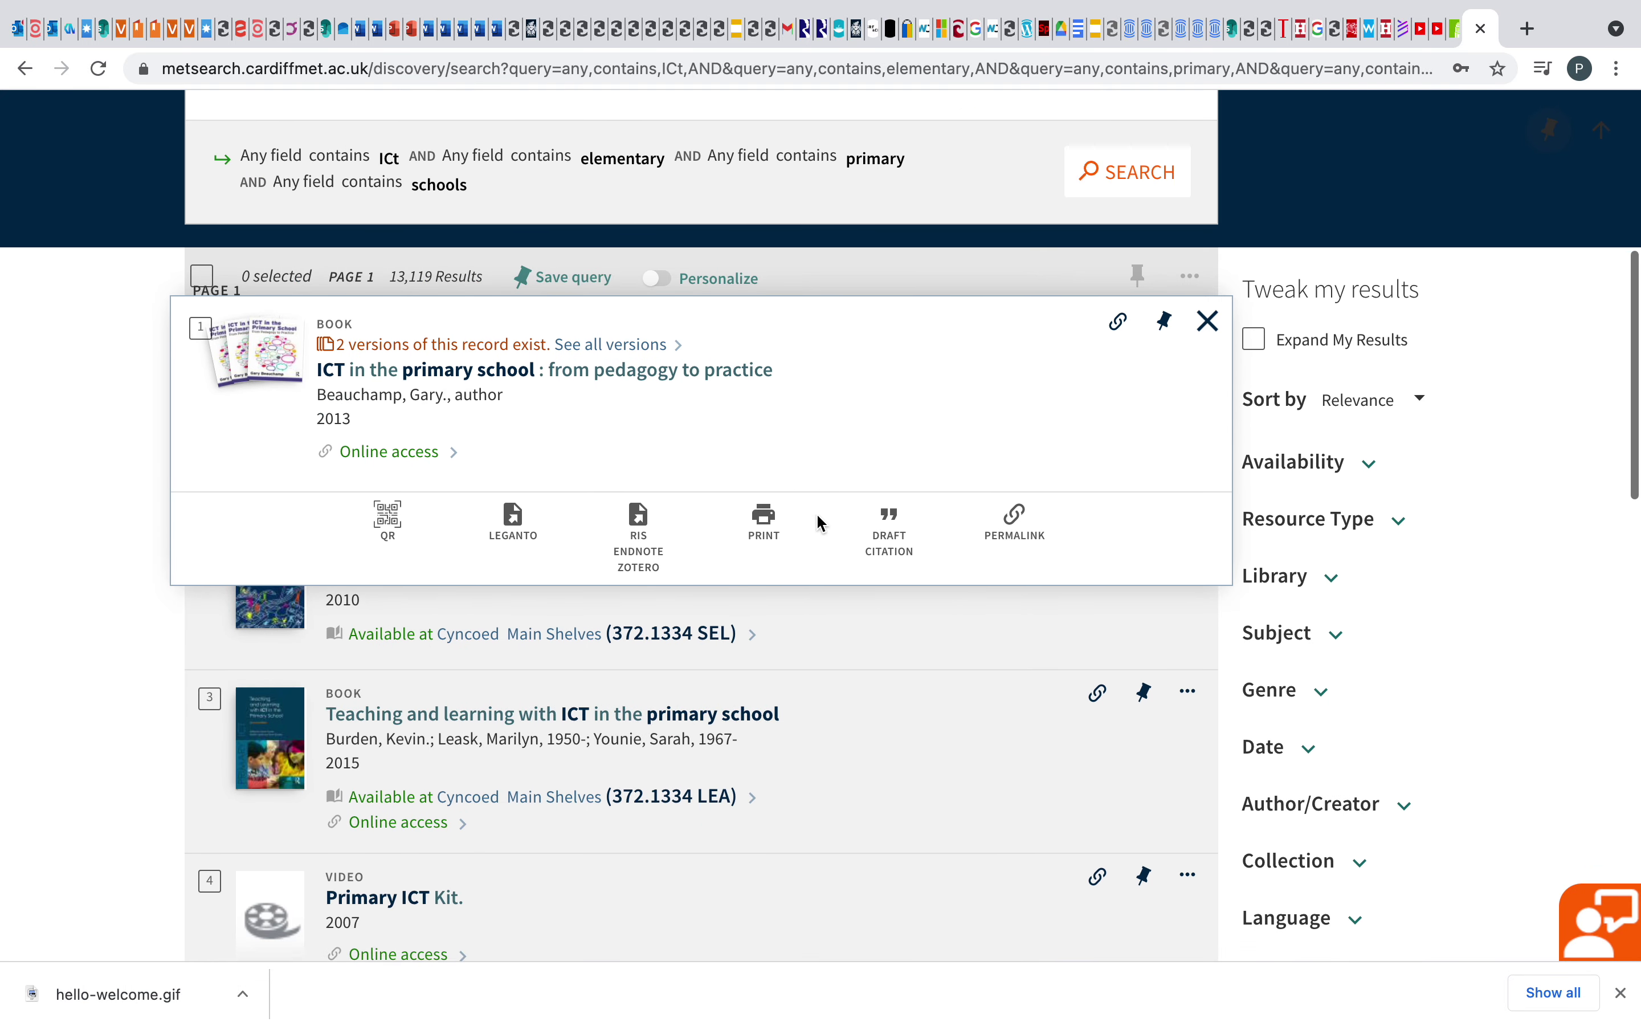
Step: Scroll through the 13,119 four-term results headed by 'ICT in the primary school'
scroll(1010, 434, "down", 4)
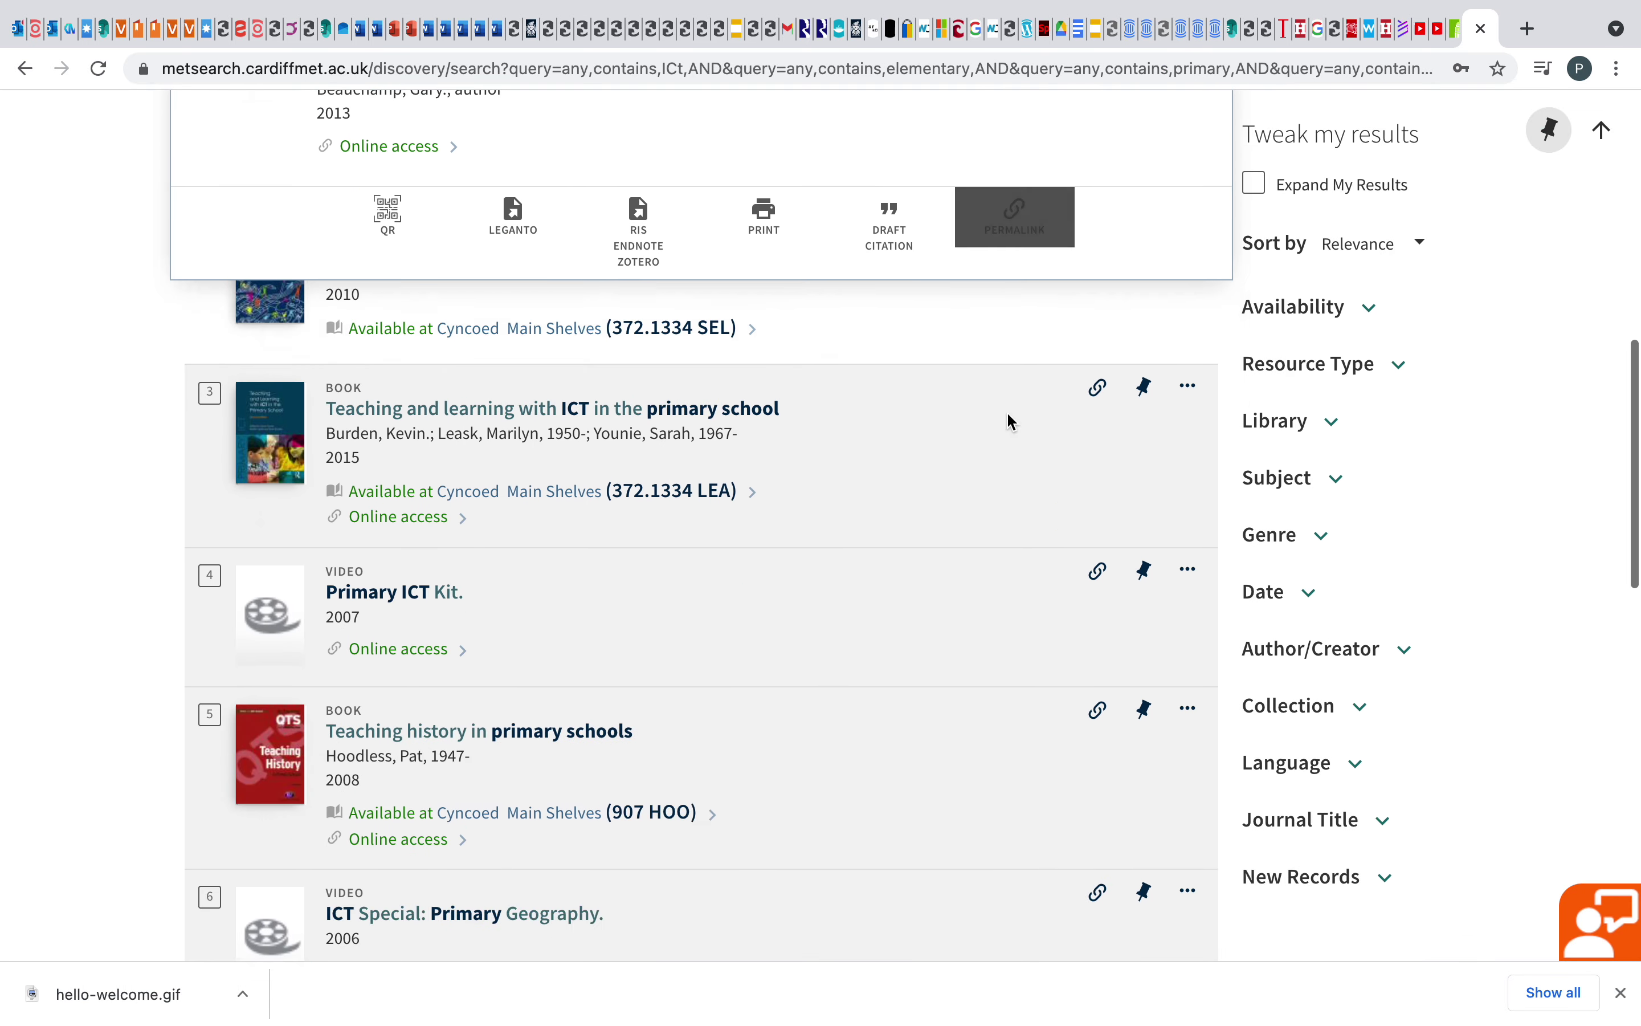
scroll(1007, 421, "down", 8)
scroll(1008, 421, "up", 20)
scroll(1008, 421, "down", 1)
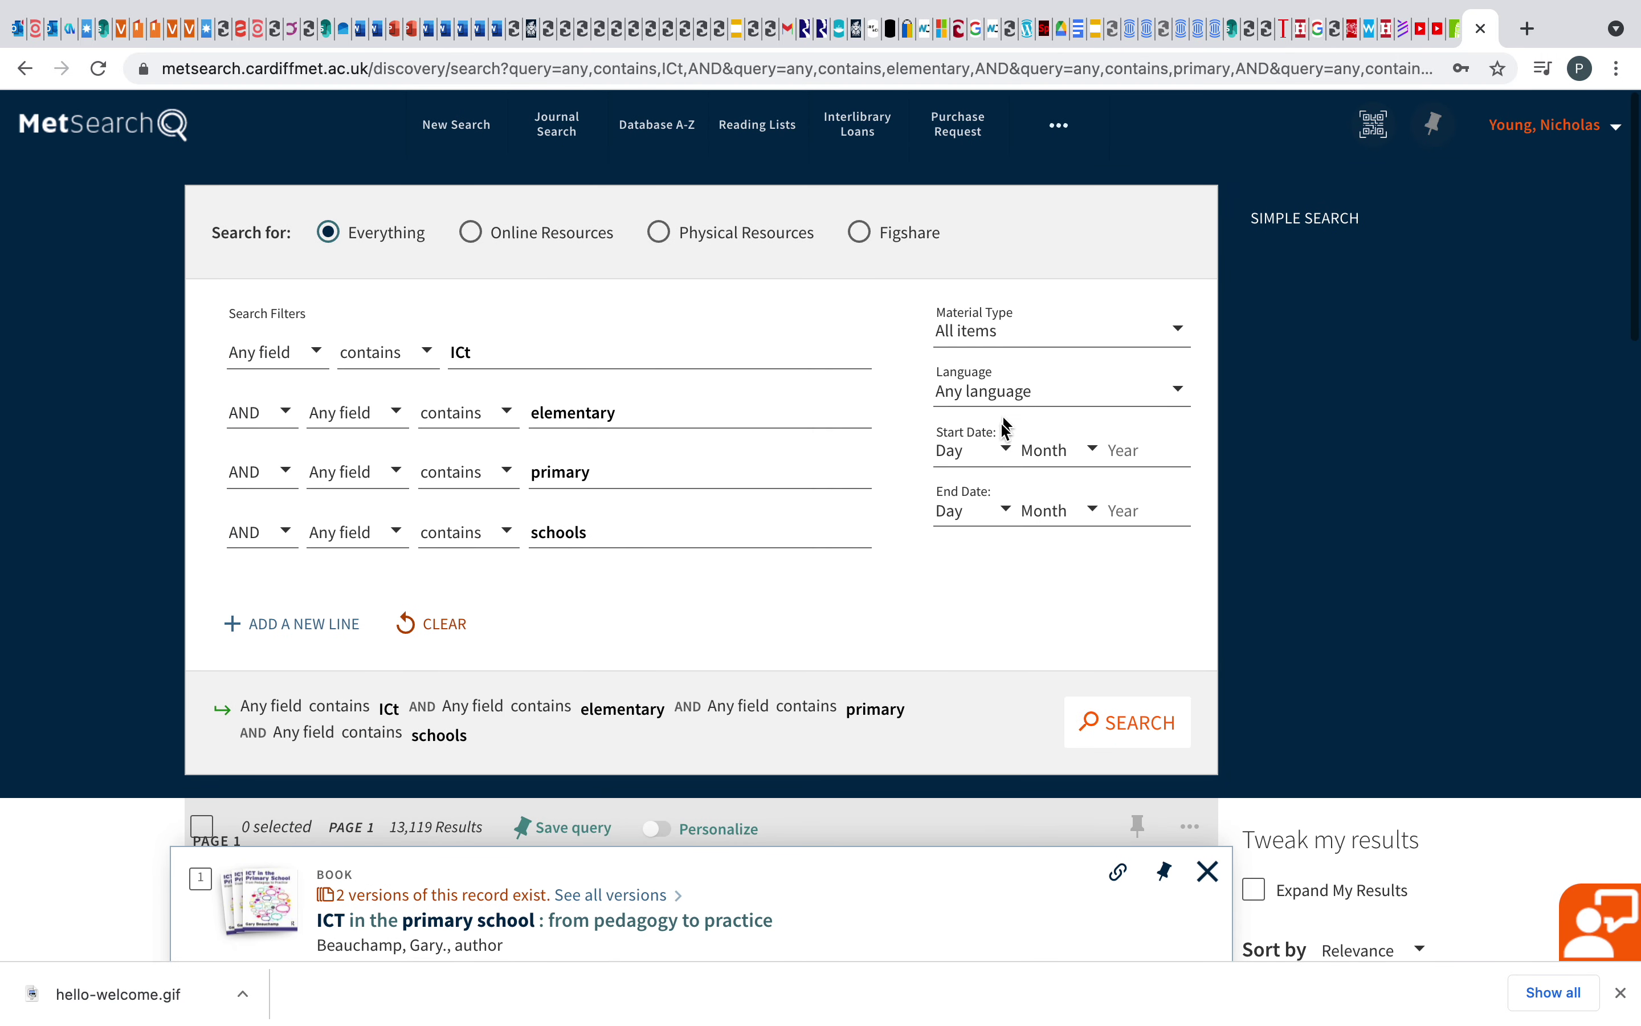